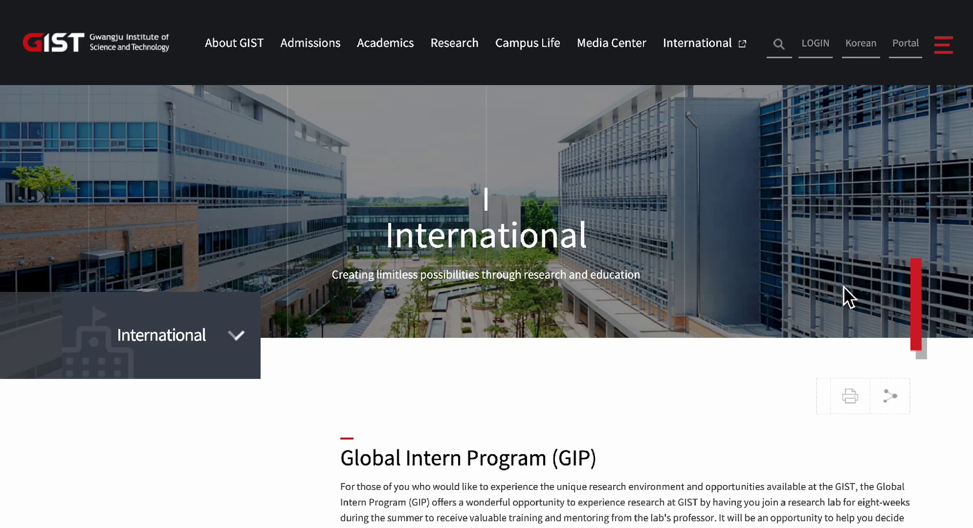
Scroll down the GIP page to the Research at the Laboratory section.
{"action": "scroll", "coordinate": [844, 286], "scroll_direction": "down", "scroll_amount": 1}
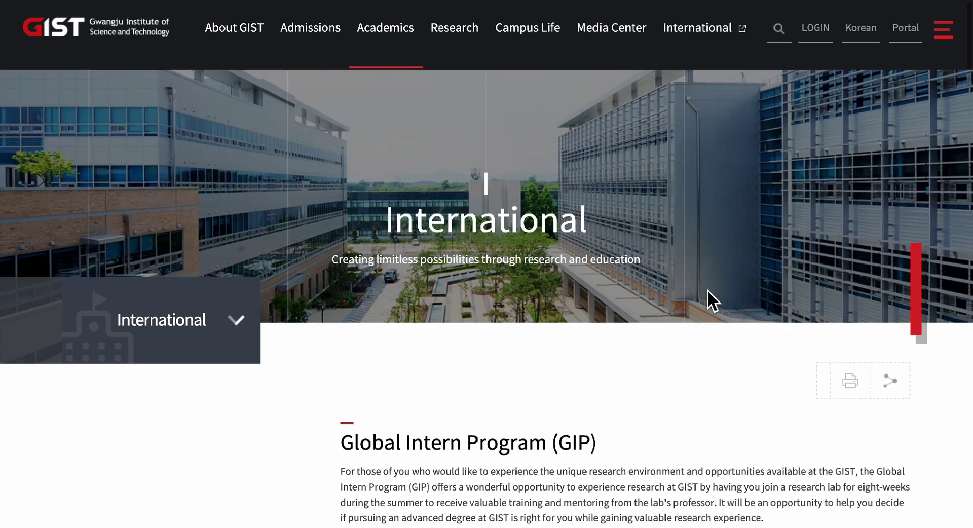
{"action": "scroll", "coordinate": [708, 293], "scroll_direction": "down", "scroll_amount": 1}
{"action": "scroll", "coordinate": [708, 294], "scroll_direction": "up", "scroll_amount": 1}
{"action": "scroll", "coordinate": [708, 294], "scroll_direction": "down", "scroll_amount": 4}
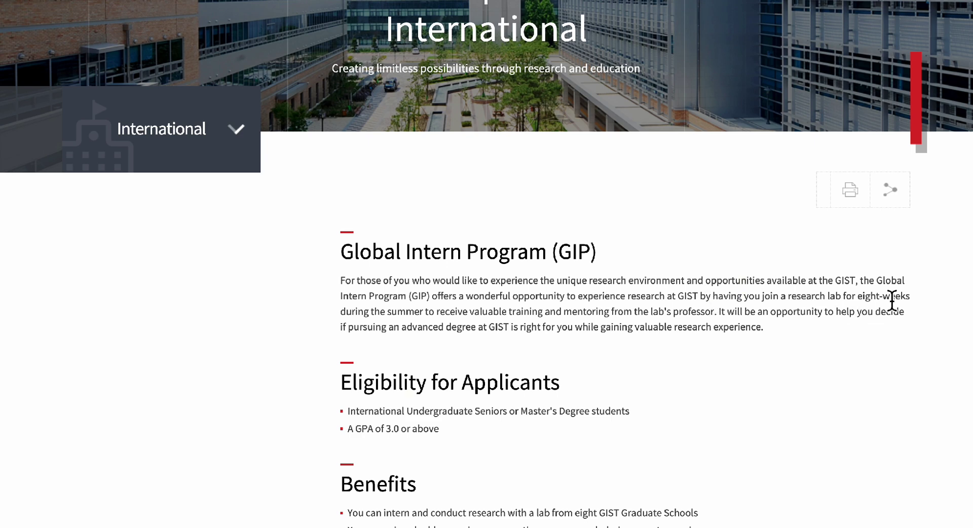
{"action": "scroll", "coordinate": [730, 453], "scroll_direction": "down", "scroll_amount": 3}
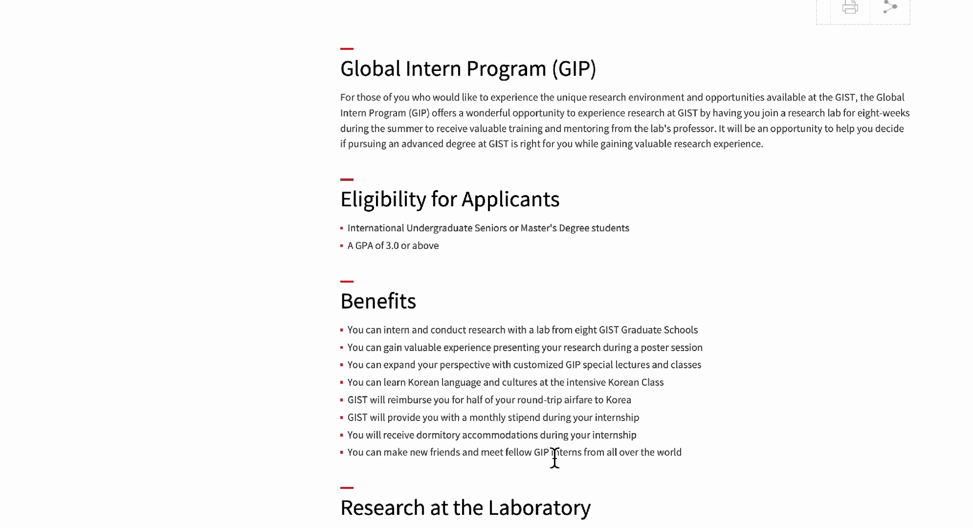
{"action": "scroll", "coordinate": [555, 458], "scroll_direction": "down", "scroll_amount": 2}
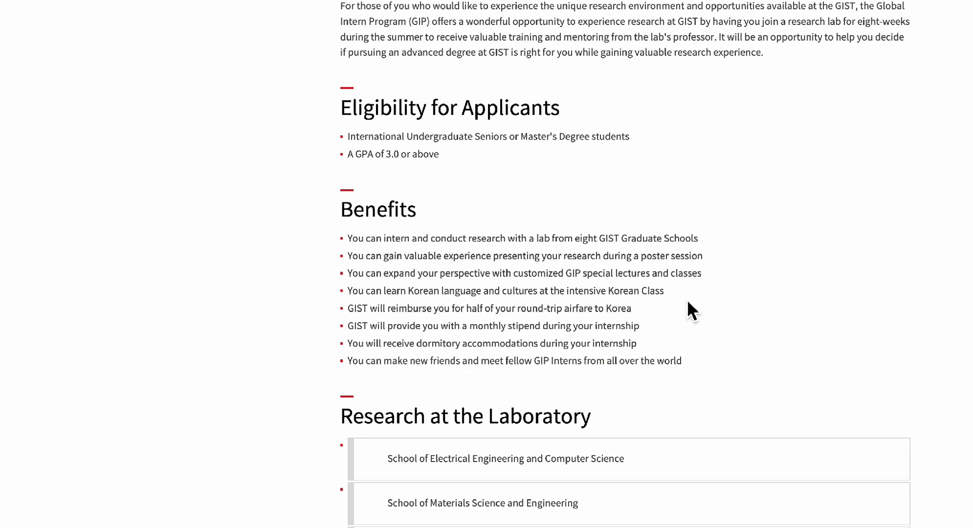
{"action": "scroll", "coordinate": [820, 376], "scroll_direction": "down", "scroll_amount": 1}
{"action": "scroll", "coordinate": [820, 377], "scroll_direction": "down", "scroll_amount": 2}
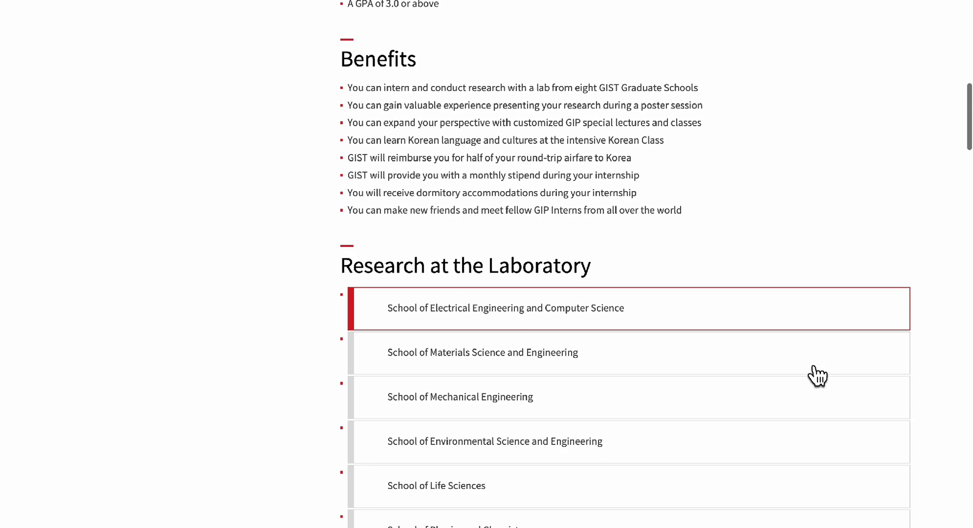
{"action": "scroll", "coordinate": [818, 376], "scroll_direction": "down", "scroll_amount": 1}
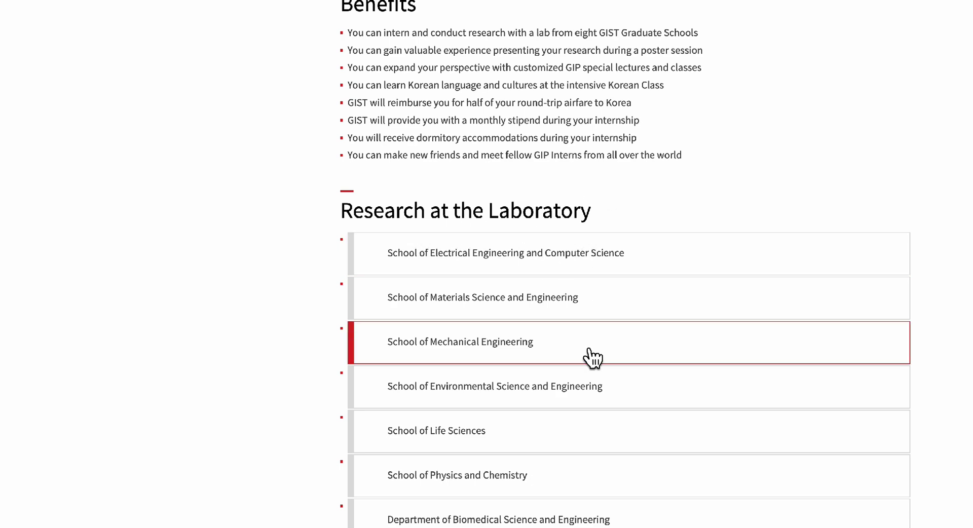
{"action": "scroll", "coordinate": [592, 355], "scroll_direction": "down", "scroll_amount": 5}
{"action": "scroll", "coordinate": [591, 358], "scroll_direction": "up", "scroll_amount": 4}
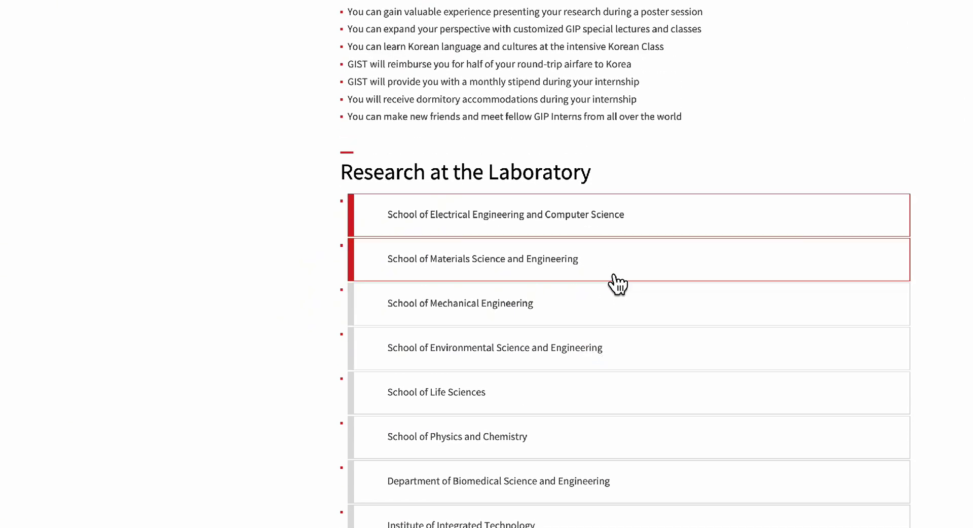
Expand the School of Electrical Engineering and Computer Science lab list and browse it.
{"action": "left_click", "coordinate": [614, 229]}
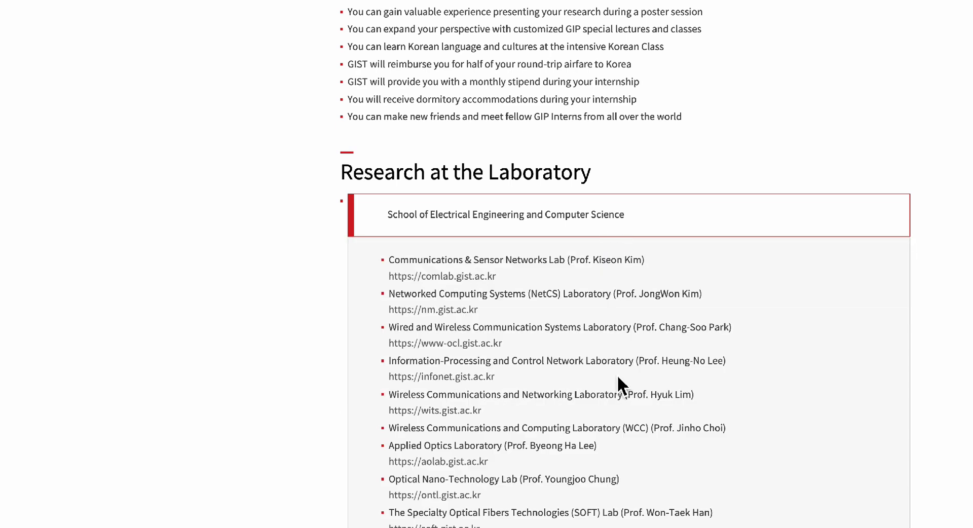
{"action": "scroll", "coordinate": [619, 385], "scroll_direction": "down", "scroll_amount": 2}
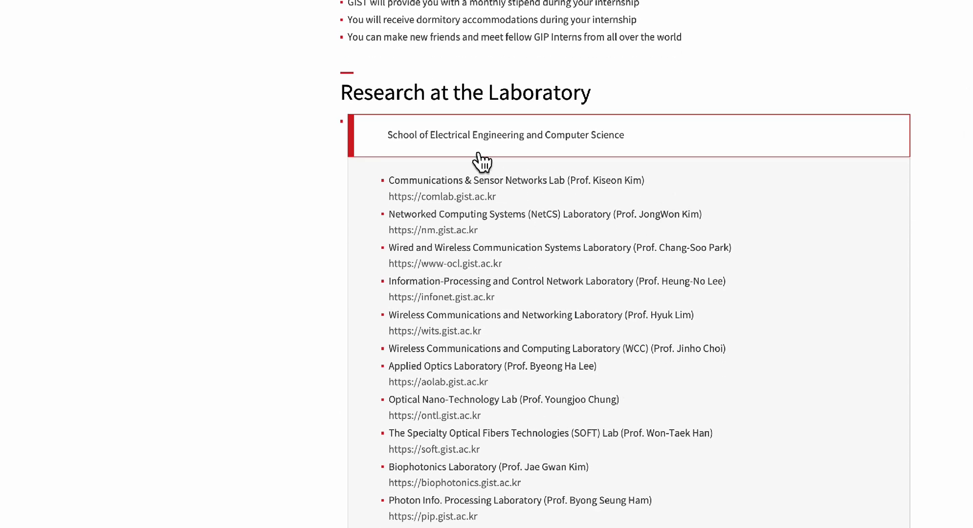
{"action": "scroll", "coordinate": [521, 341], "scroll_direction": "down", "scroll_amount": 2}
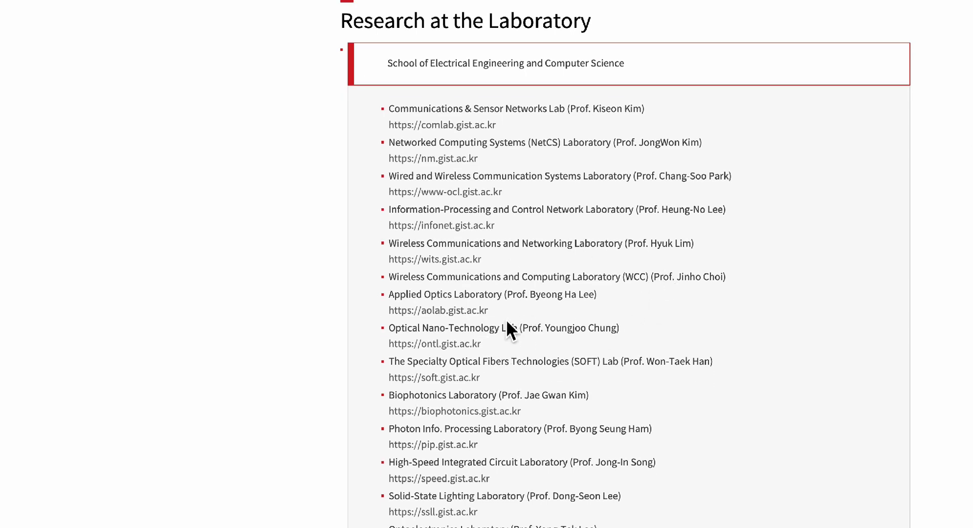
{"action": "scroll", "coordinate": [506, 319], "scroll_direction": "down", "scroll_amount": 2}
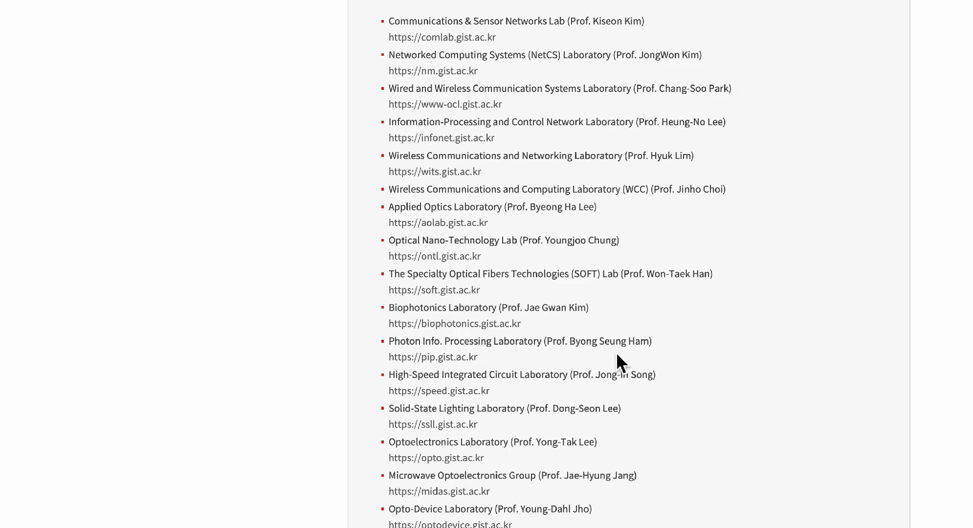
{"action": "scroll", "coordinate": [617, 356], "scroll_direction": "up", "scroll_amount": 3}
{"action": "scroll", "coordinate": [618, 355], "scroll_direction": "down", "scroll_amount": 10}
{"action": "scroll", "coordinate": [618, 357], "scroll_direction": "down", "scroll_amount": 6}
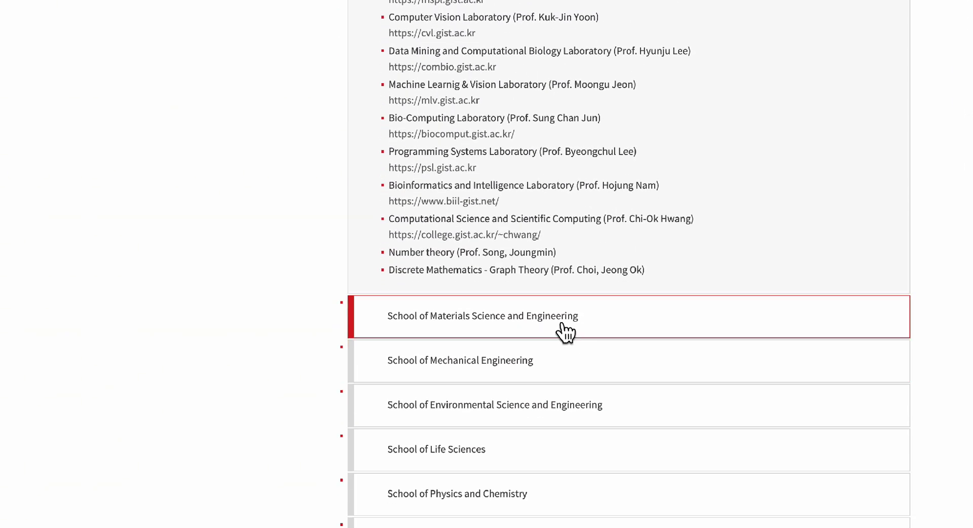
Expand and review the School of Materials Science and Engineering labs.
{"action": "left_click", "coordinate": [561, 331]}
{"action": "scroll", "coordinate": [701, 69], "scroll_direction": "up", "scroll_amount": 5}
{"action": "scroll", "coordinate": [702, 65], "scroll_direction": "up", "scroll_amount": 5}
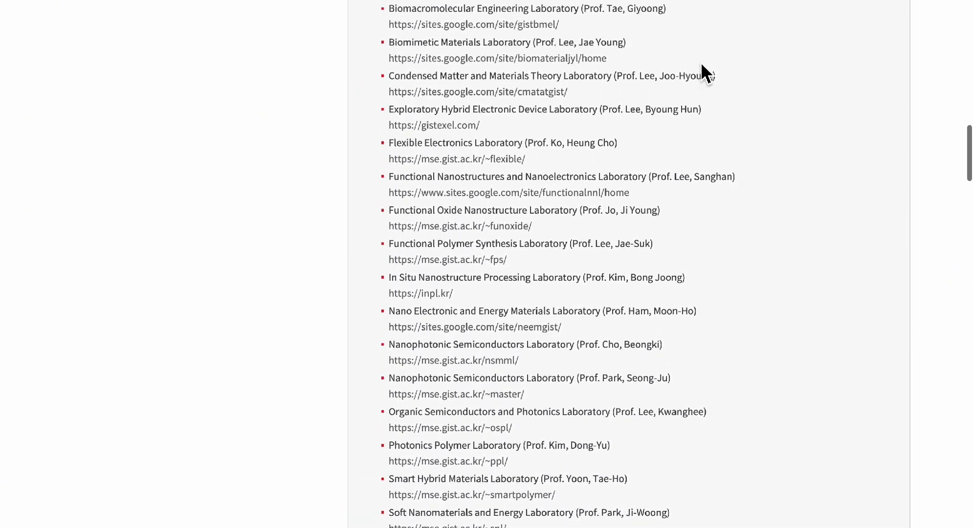
{"action": "scroll", "coordinate": [701, 62], "scroll_direction": "up", "scroll_amount": 3}
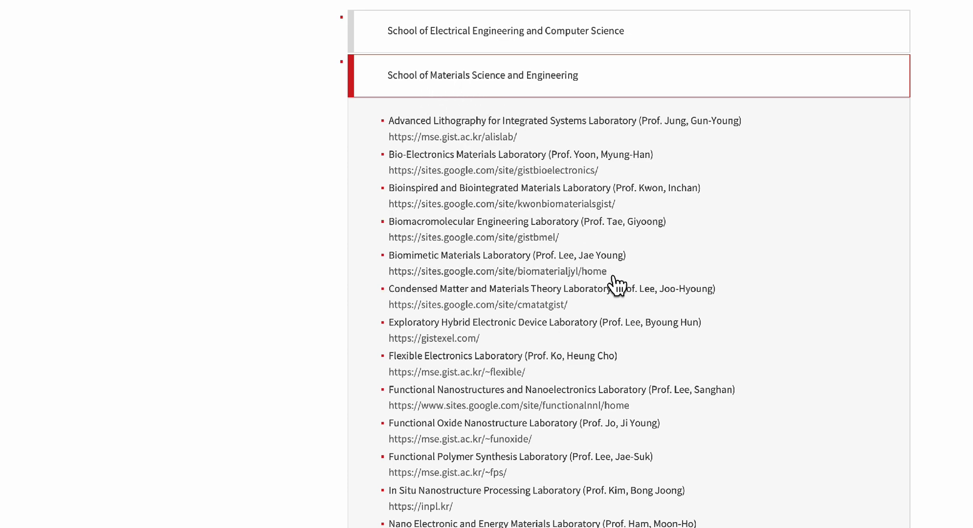
{"action": "scroll", "coordinate": [567, 296], "scroll_direction": "down", "scroll_amount": 5}
{"action": "scroll", "coordinate": [566, 297], "scroll_direction": "down", "scroll_amount": 7}
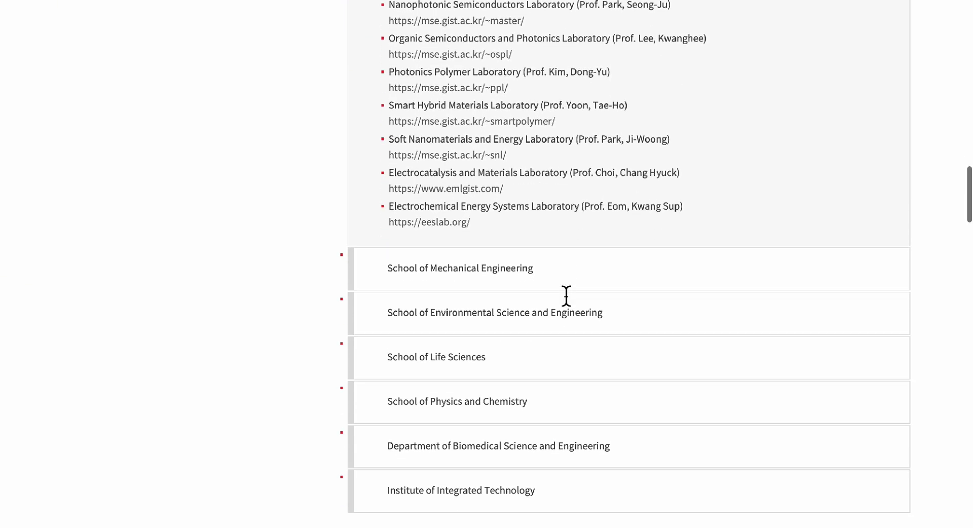
Expand the School of Mechanical Engineering labs and review their web addresses.
{"action": "left_click", "coordinate": [524, 284]}
{"action": "scroll", "coordinate": [522, 279], "scroll_direction": "down", "scroll_amount": 5}
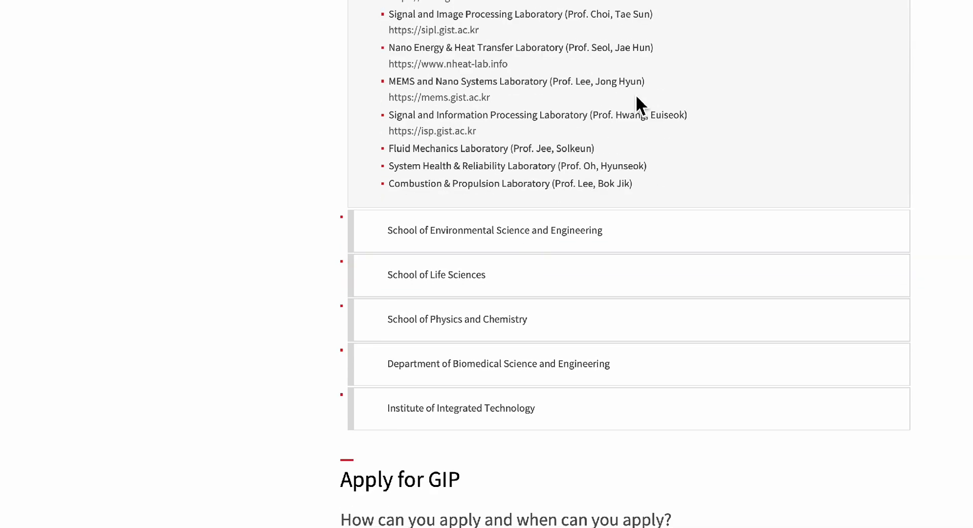
{"action": "scroll", "coordinate": [637, 102], "scroll_direction": "up", "scroll_amount": 5}
{"action": "scroll", "coordinate": [635, 94], "scroll_direction": "up", "scroll_amount": 1}
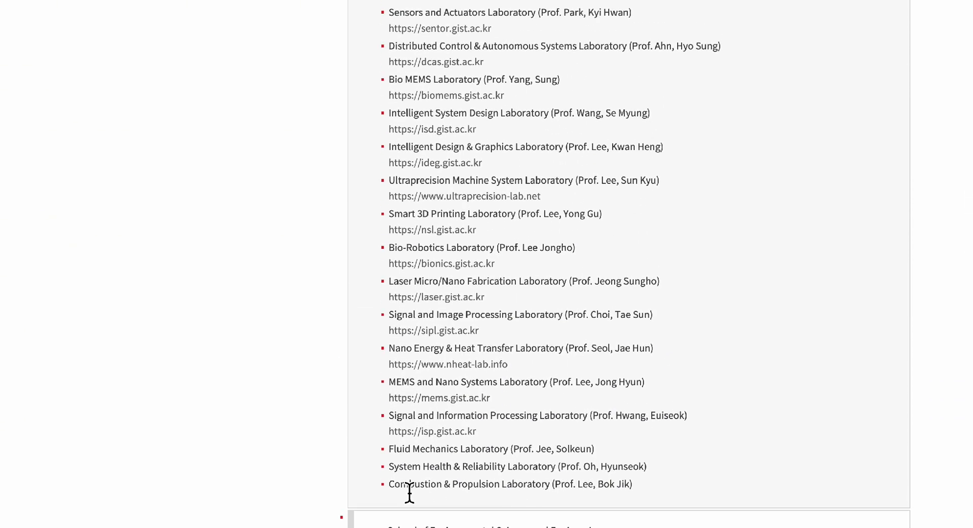
{"action": "scroll", "coordinate": [498, 307], "scroll_direction": "up", "scroll_amount": 5}
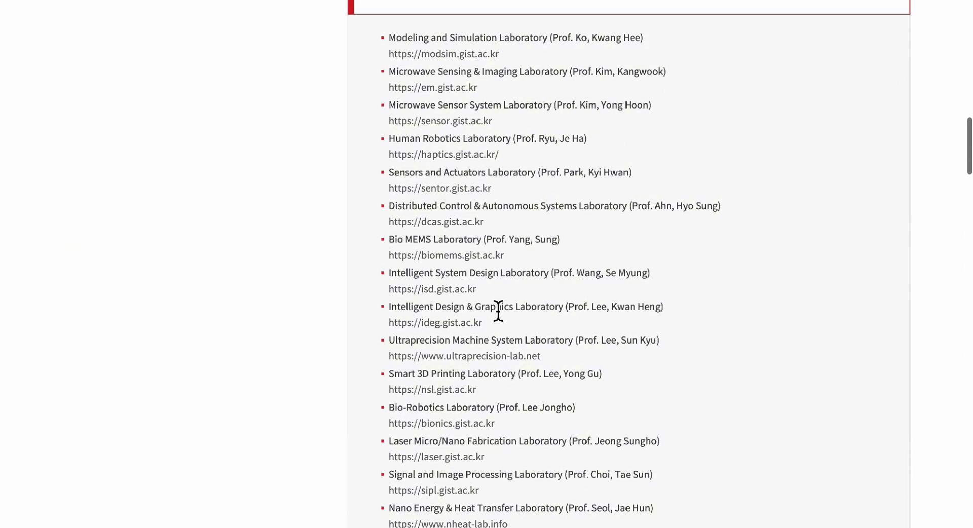
{"action": "scroll", "coordinate": [498, 310], "scroll_direction": "down", "scroll_amount": 5}
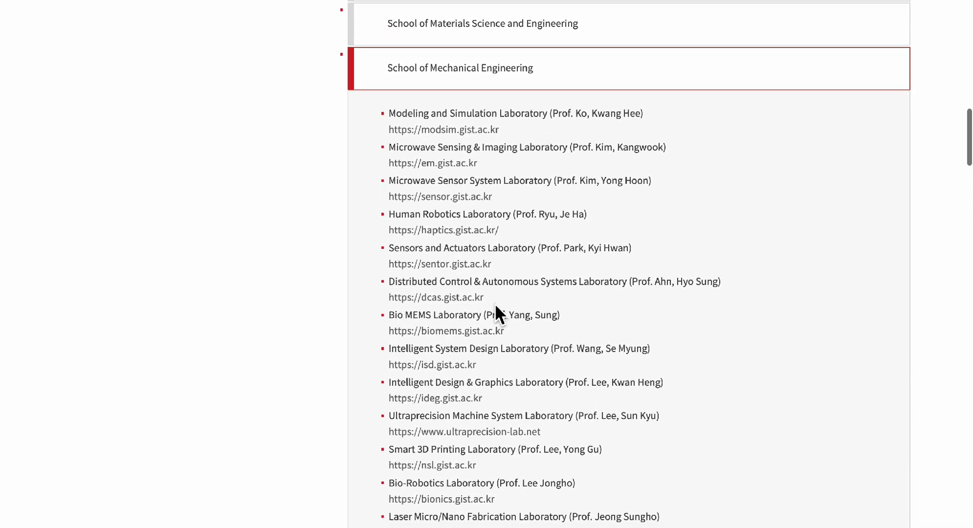
{"action": "scroll", "coordinate": [496, 304], "scroll_direction": "down", "scroll_amount": 6}
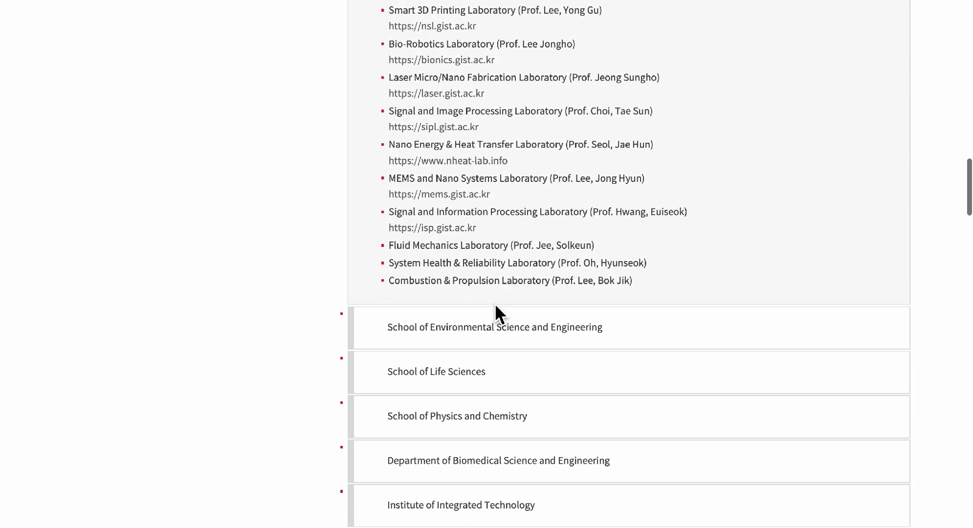
Expand and review the School of Environmental Science and Engineering labs.
{"action": "left_click", "coordinate": [491, 211]}
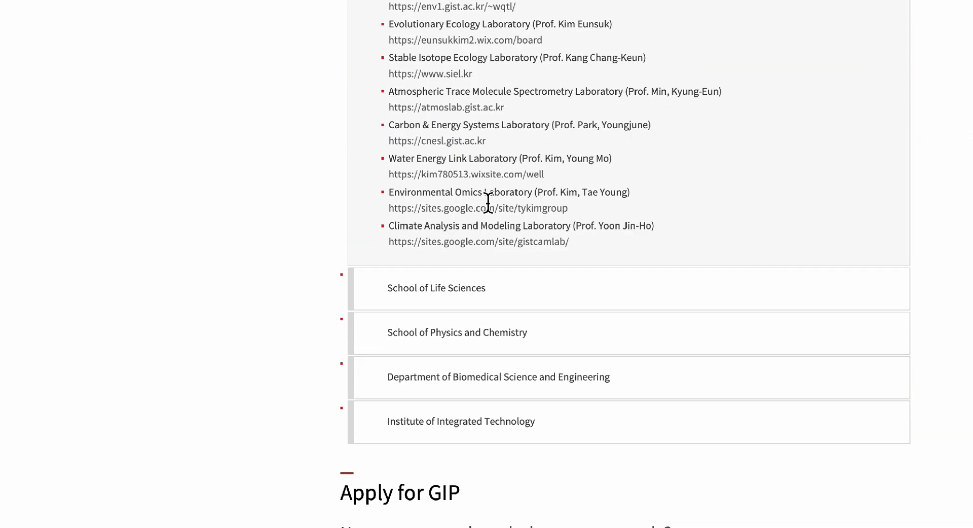
{"action": "scroll", "coordinate": [524, 156], "scroll_direction": "up", "scroll_amount": 1}
{"action": "scroll", "coordinate": [523, 153], "scroll_direction": "up", "scroll_amount": 7}
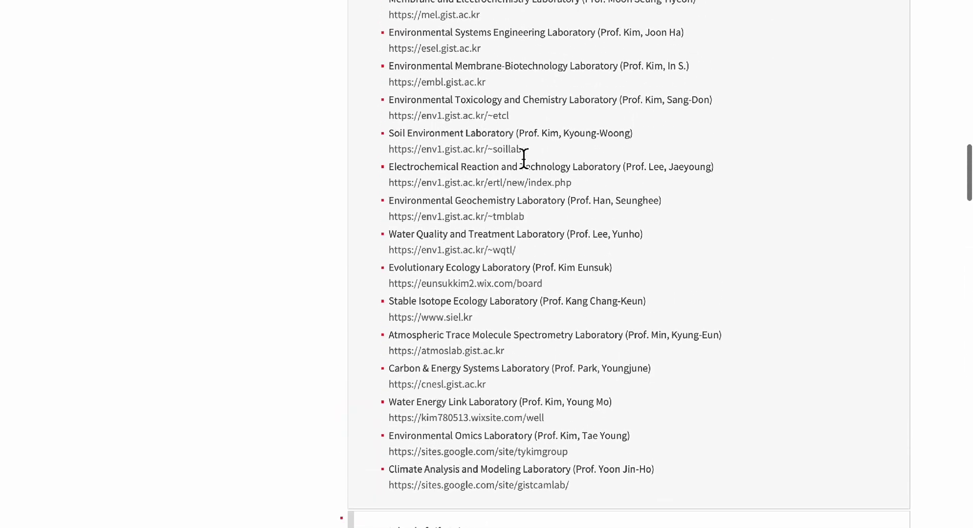
{"action": "scroll", "coordinate": [524, 159], "scroll_direction": "up", "scroll_amount": 2}
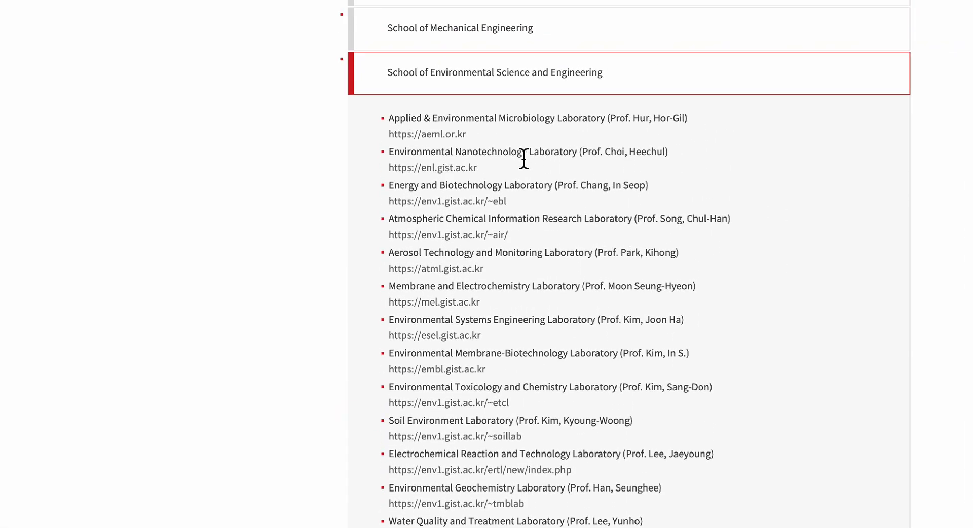
{"action": "scroll", "coordinate": [524, 159], "scroll_direction": "down", "scroll_amount": 11}
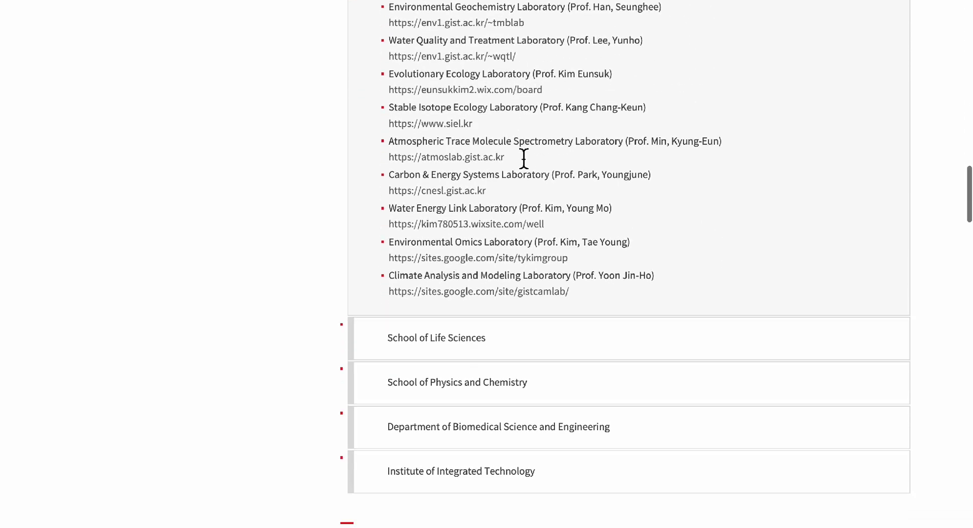
Expand and browse the School of Life Sciences lab list.
{"action": "left_click", "coordinate": [479, 226]}
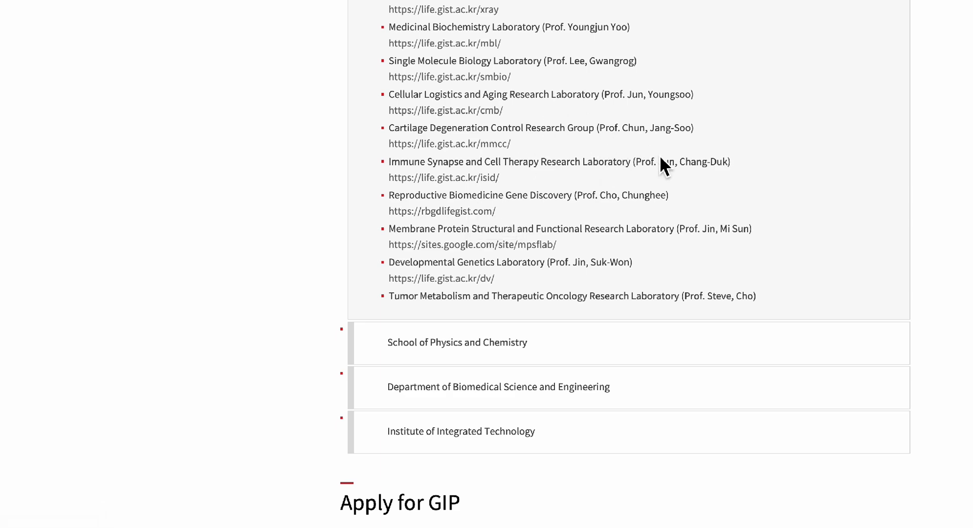
{"action": "scroll", "coordinate": [661, 160], "scroll_direction": "up", "scroll_amount": 1}
{"action": "scroll", "coordinate": [662, 160], "scroll_direction": "up", "scroll_amount": 10}
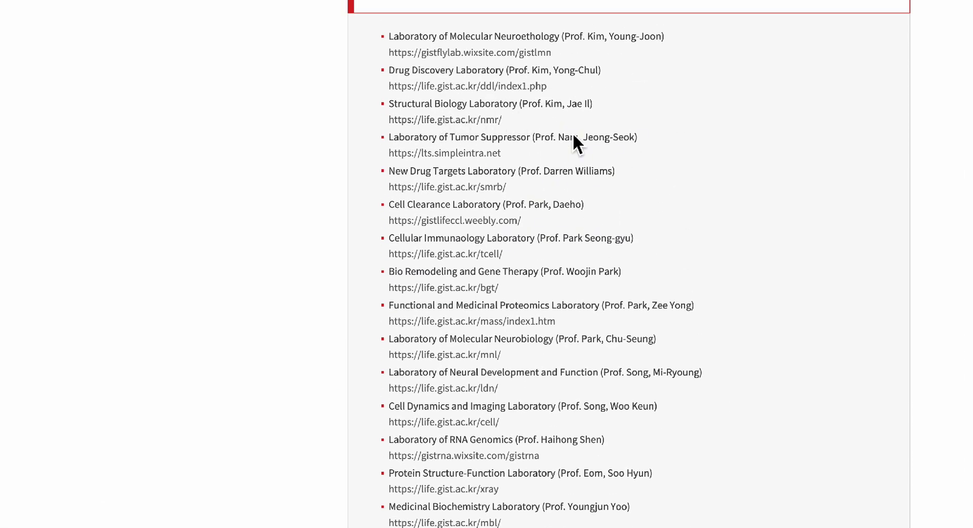
{"action": "scroll", "coordinate": [574, 135], "scroll_direction": "up", "scroll_amount": 1}
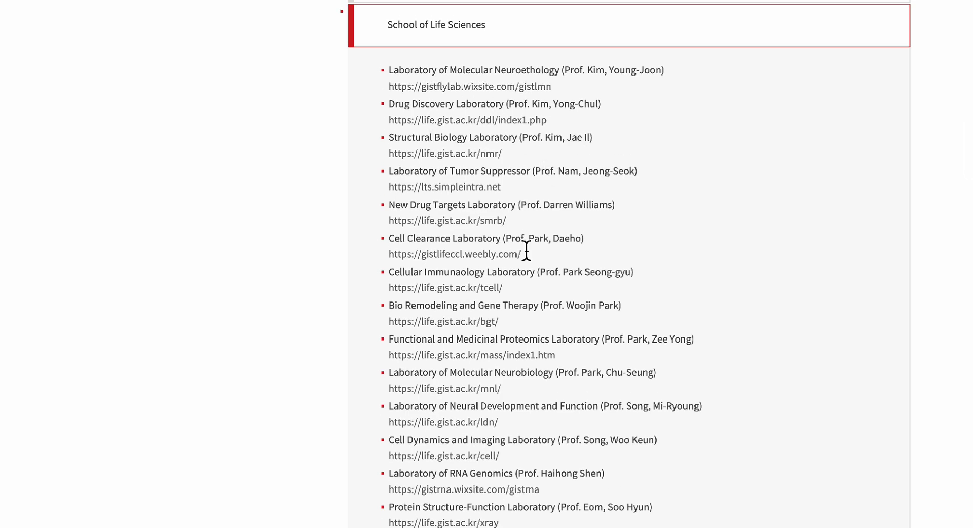
{"action": "scroll", "coordinate": [554, 317], "scroll_direction": "down", "scroll_amount": 2}
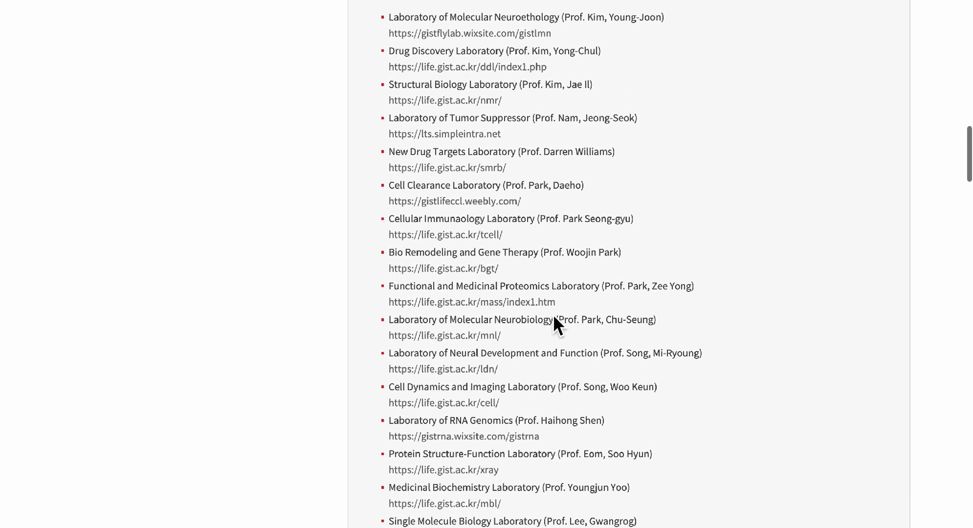
{"action": "scroll", "coordinate": [554, 317], "scroll_direction": "down", "scroll_amount": 6}
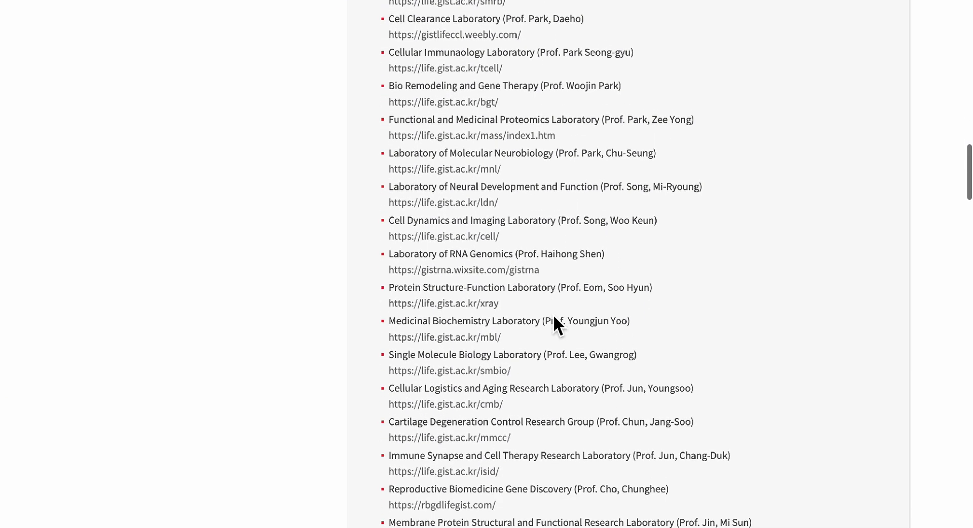
{"action": "scroll", "coordinate": [553, 317], "scroll_direction": "down", "scroll_amount": 6}
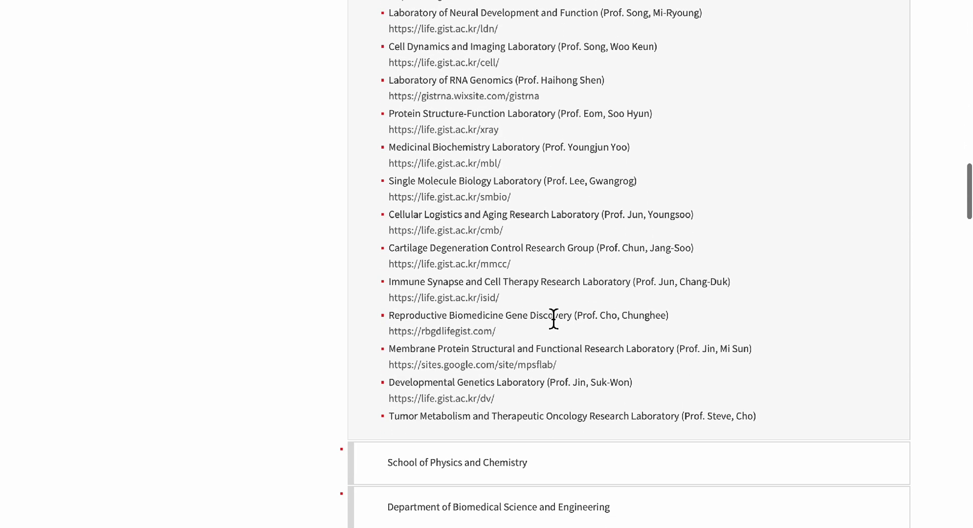
{"action": "scroll", "coordinate": [554, 319], "scroll_direction": "down", "scroll_amount": 10}
Expand the School of Physics and Chemistry labs, then the Institute of Integrated Technology entry.
{"action": "left_click", "coordinate": [535, 168]}
{"action": "scroll", "coordinate": [582, 73], "scroll_direction": "up", "scroll_amount": 5}
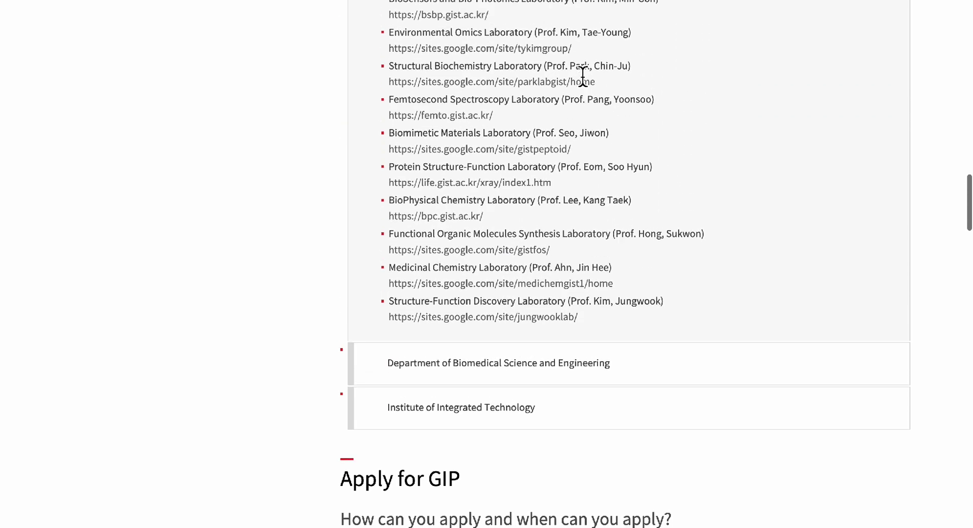
{"action": "scroll", "coordinate": [580, 254], "scroll_direction": "up", "scroll_amount": 1}
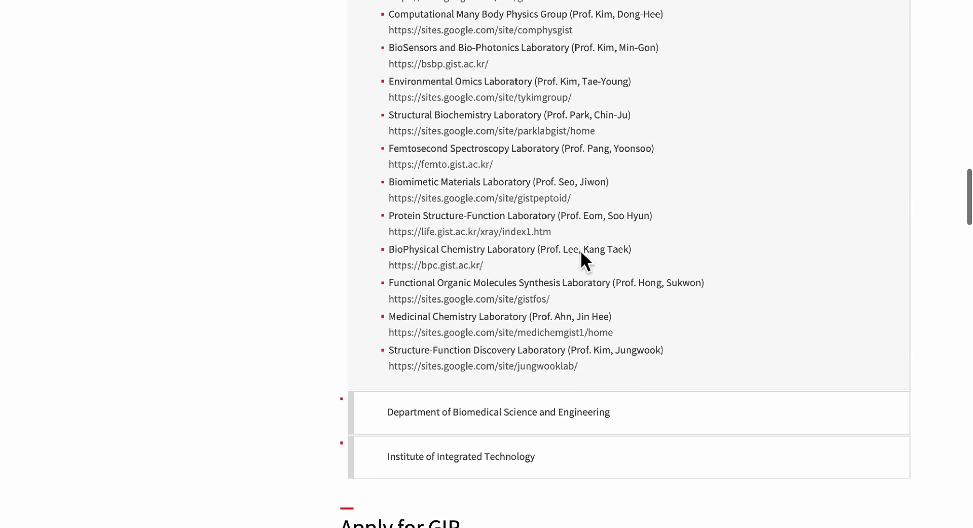
{"action": "scroll", "coordinate": [581, 253], "scroll_direction": "up", "scroll_amount": 5}
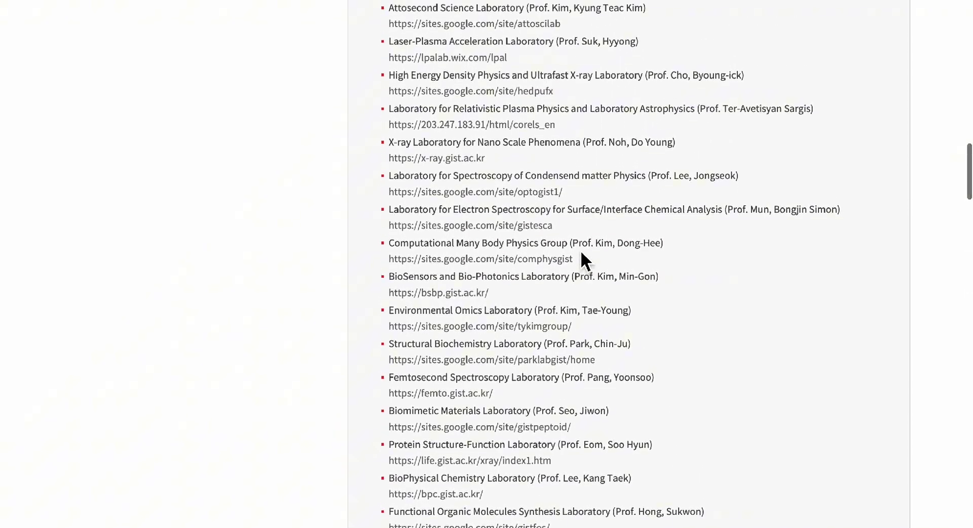
{"action": "scroll", "coordinate": [582, 253], "scroll_direction": "up", "scroll_amount": 4}
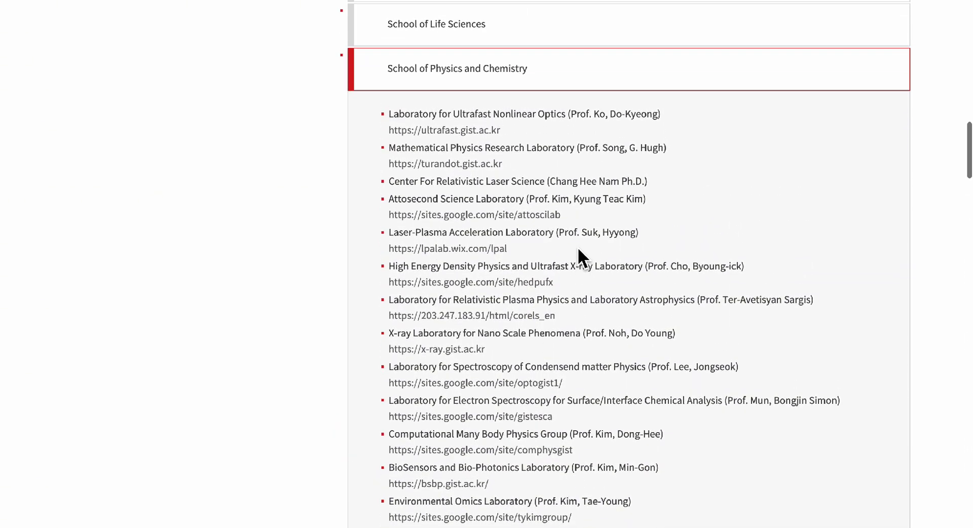
{"action": "scroll", "coordinate": [577, 247], "scroll_direction": "down", "scroll_amount": 15}
{"action": "scroll", "coordinate": [568, 115], "scroll_direction": "down", "scroll_amount": 3}
{"action": "scroll", "coordinate": [578, 122], "scroll_direction": "down", "scroll_amount": 6}
{"action": "scroll", "coordinate": [598, 117], "scroll_direction": "up", "scroll_amount": 13}
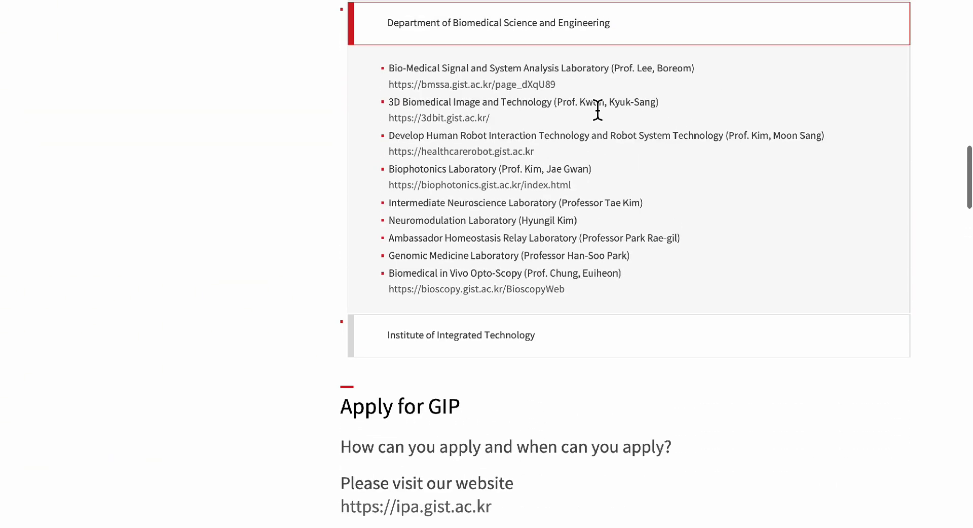
{"action": "scroll", "coordinate": [598, 112], "scroll_direction": "up", "scroll_amount": 1}
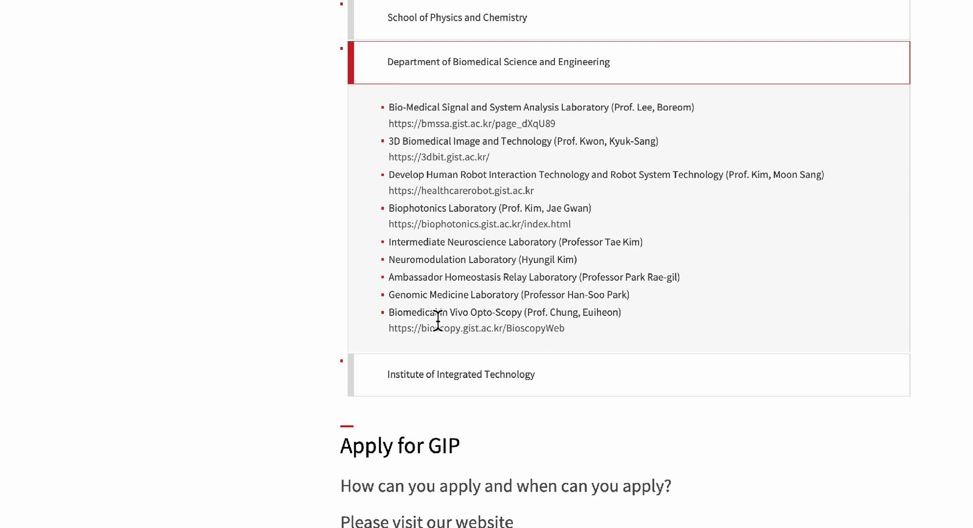
{"action": "left_click", "coordinate": [450, 375]}
{"action": "scroll", "coordinate": [442, 383], "scroll_direction": "down", "scroll_amount": 1}
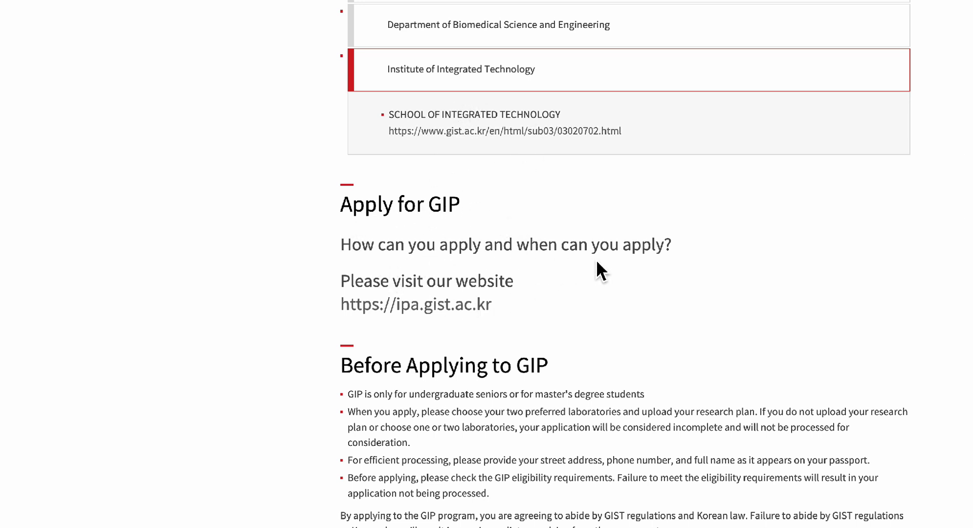
{"action": "scroll", "coordinate": [626, 260], "scroll_direction": "down", "scroll_amount": 4}
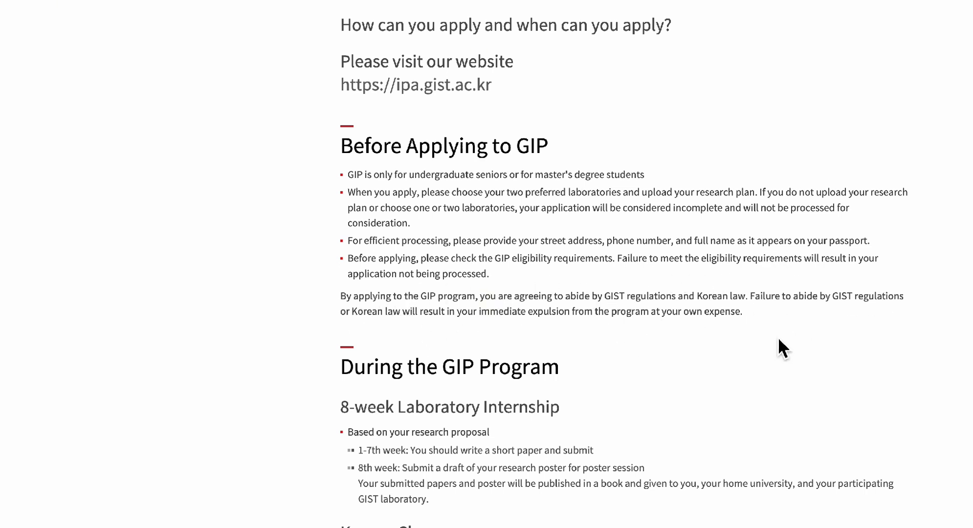
Scroll through the GIP program details down to the Apply for GIP section.
{"action": "scroll", "coordinate": [676, 312], "scroll_direction": "down", "scroll_amount": 4}
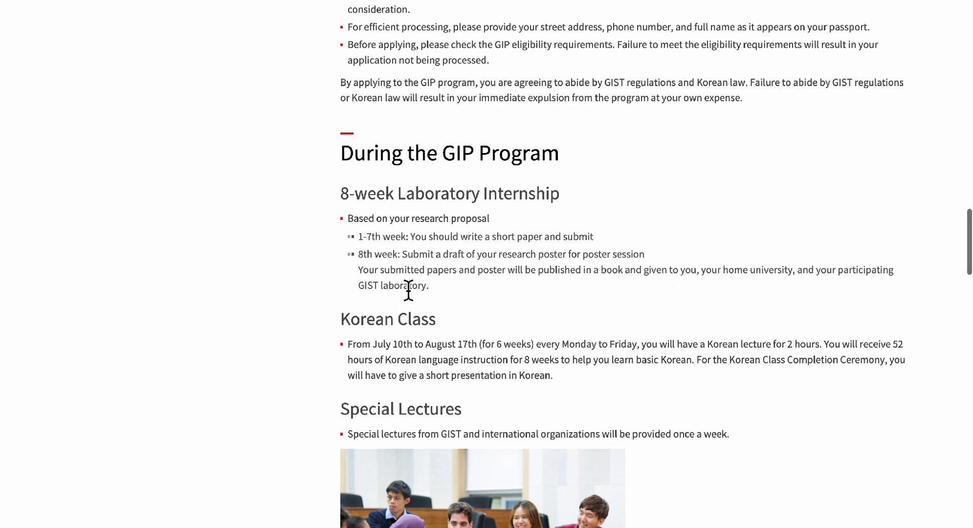
{"action": "scroll", "coordinate": [409, 290], "scroll_direction": "down", "scroll_amount": 2}
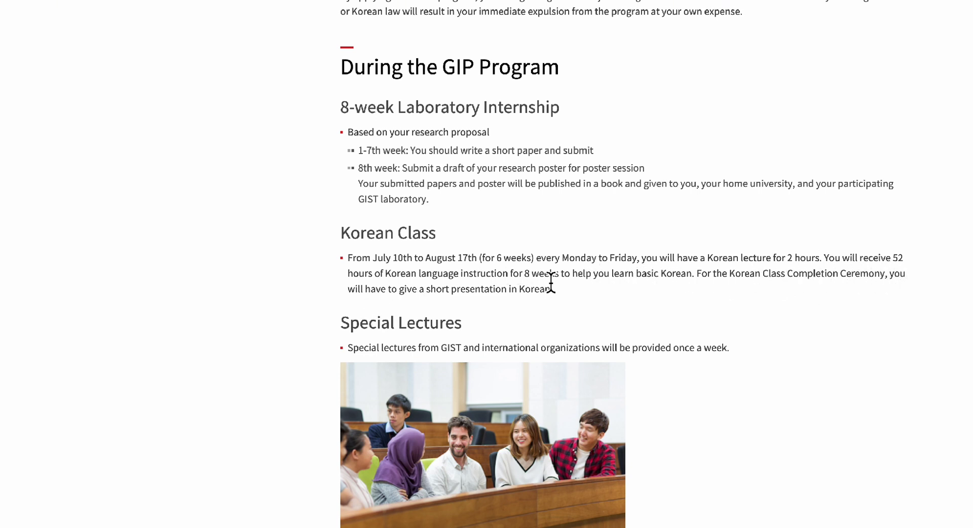
{"action": "scroll", "coordinate": [552, 283], "scroll_direction": "down", "scroll_amount": 2}
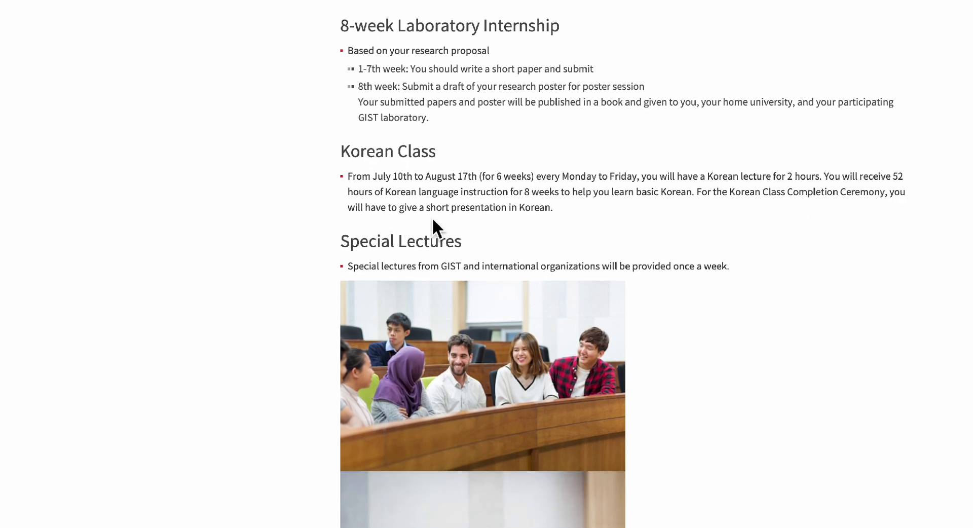
{"action": "scroll", "coordinate": [526, 230], "scroll_direction": "down", "scroll_amount": 2}
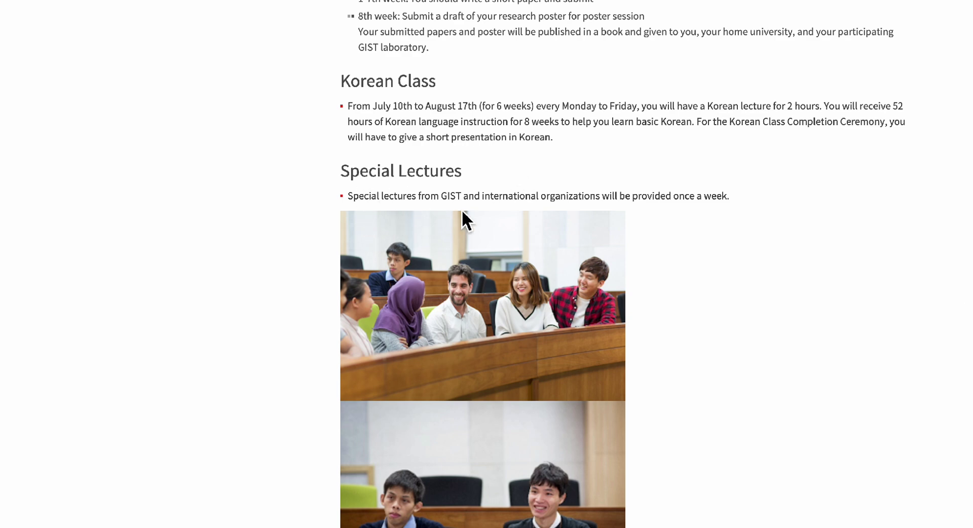
{"action": "scroll", "coordinate": [553, 263], "scroll_direction": "down", "scroll_amount": 5}
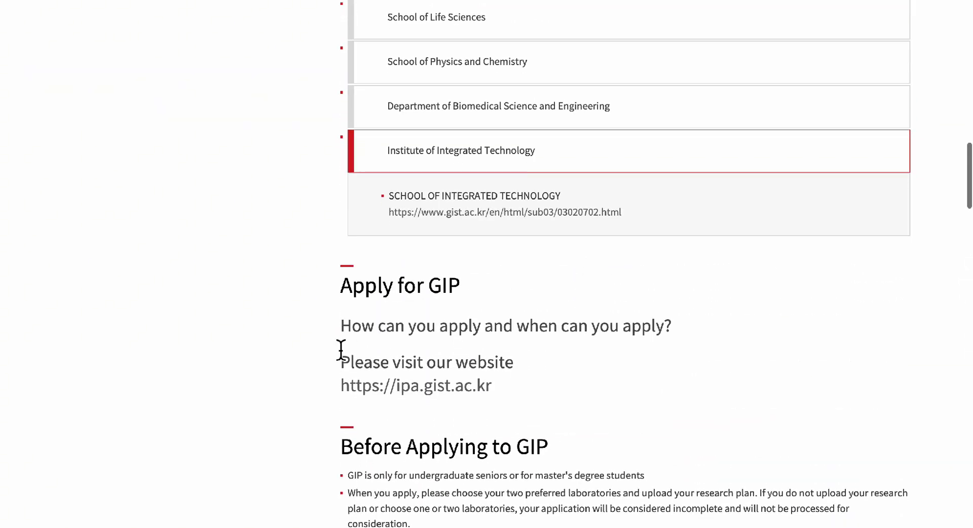
Open the GIST IPA site and go to the Global Intern Program's application page.
{"action": "left_click", "coordinate": [455, 388]}
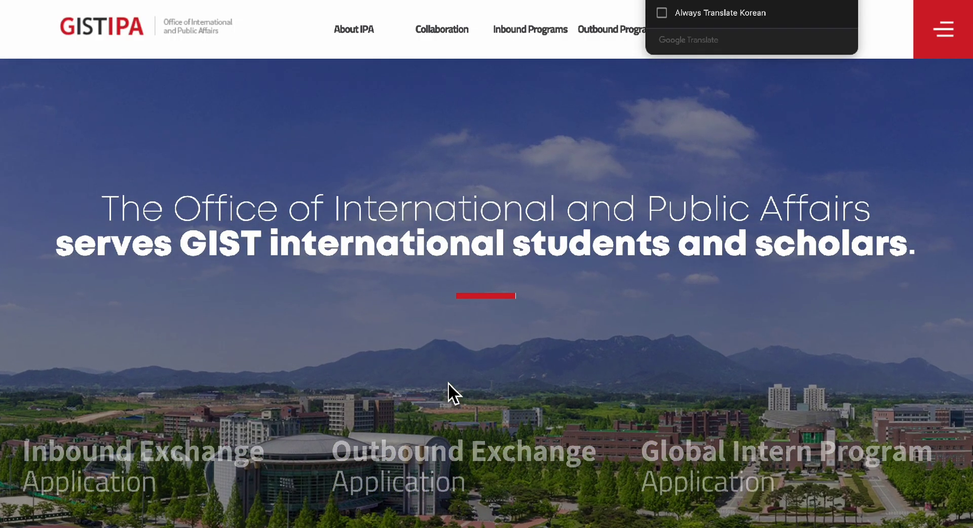
{"action": "scroll", "coordinate": [448, 382], "scroll_direction": "down", "scroll_amount": 1}
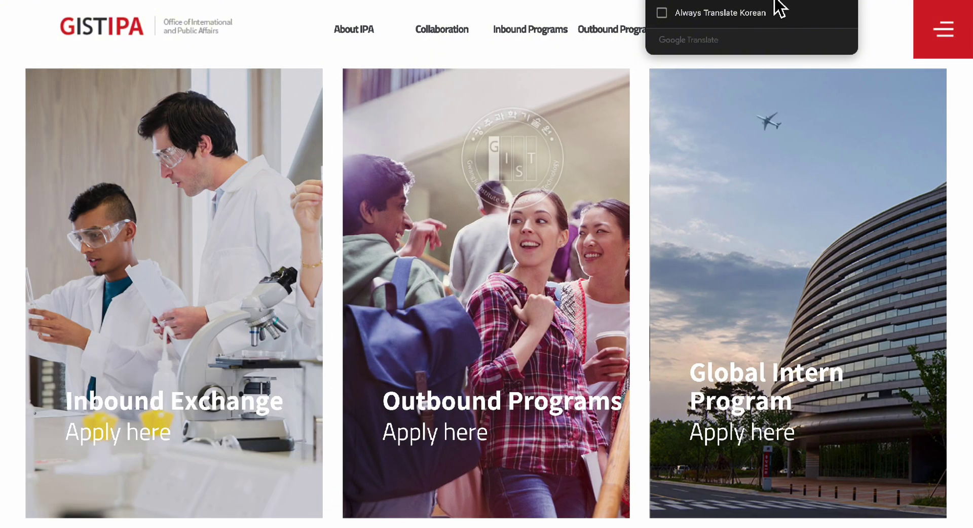
{"action": "mouse_move", "coordinate": [780, 291]}
{"action": "scroll", "coordinate": [779, 290], "scroll_direction": "down", "scroll_amount": 1}
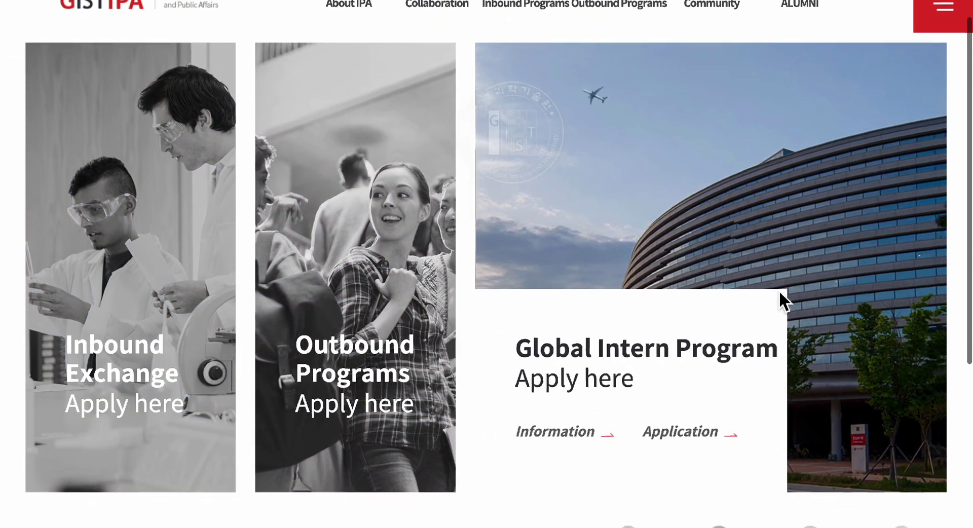
{"action": "left_click", "coordinate": [668, 434]}
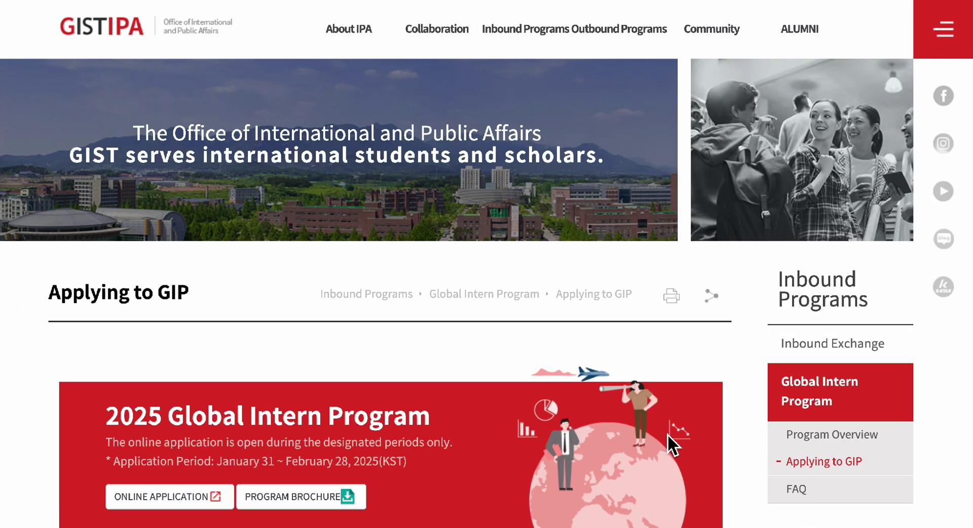
{"action": "scroll", "coordinate": [663, 351], "scroll_direction": "down", "scroll_amount": 3}
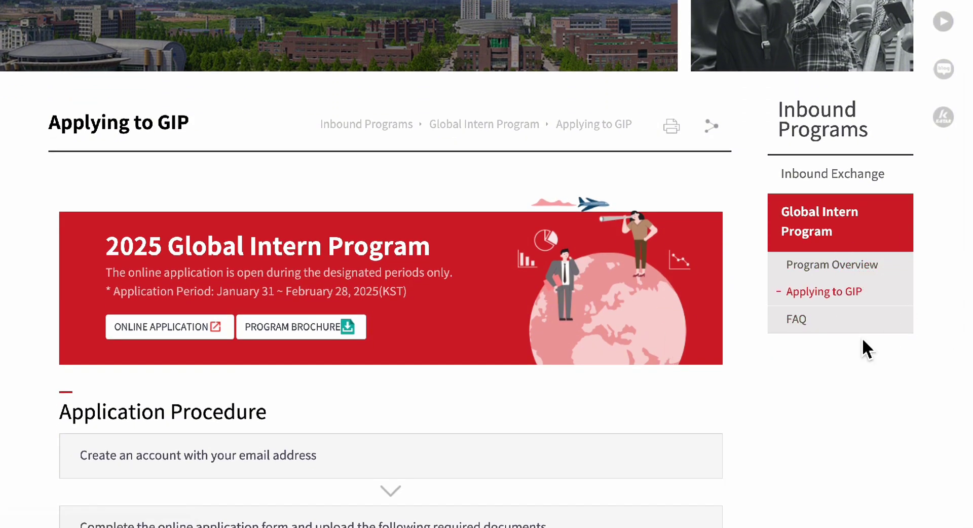
{"action": "scroll", "coordinate": [869, 263], "scroll_direction": "down", "scroll_amount": 3}
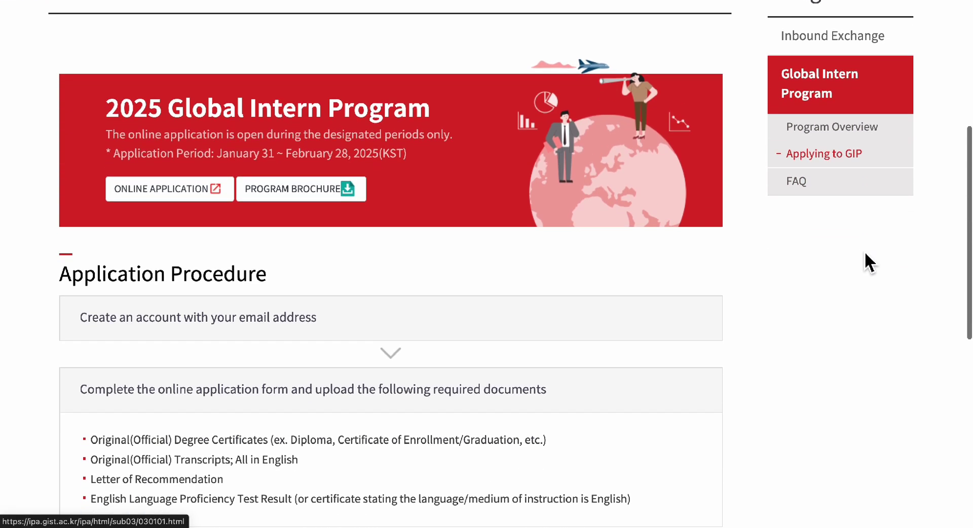
Read the GIP Program Overview covering eligibility, research fields and GIP offers.
{"action": "left_click", "coordinate": [832, 91]}
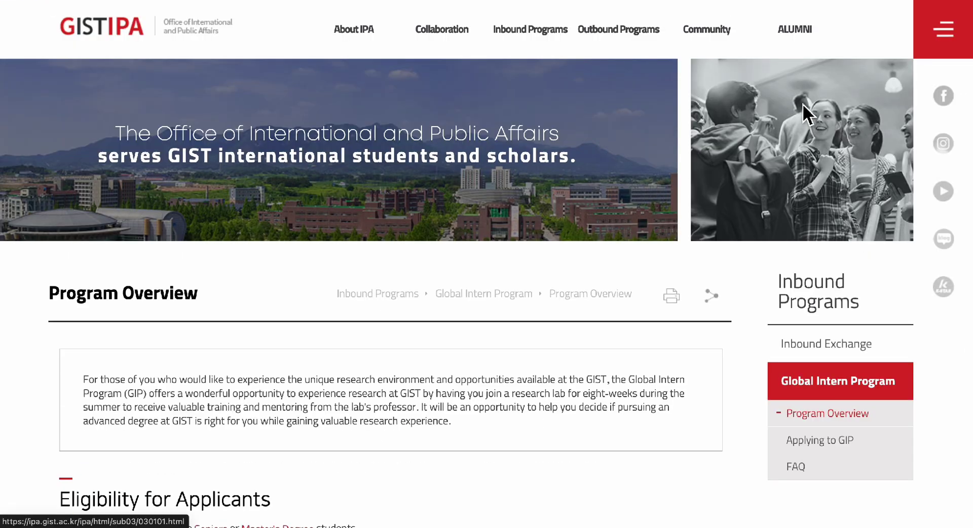
{"action": "scroll", "coordinate": [532, 310], "scroll_direction": "down", "scroll_amount": 1}
{"action": "scroll", "coordinate": [533, 310], "scroll_direction": "down", "scroll_amount": 4}
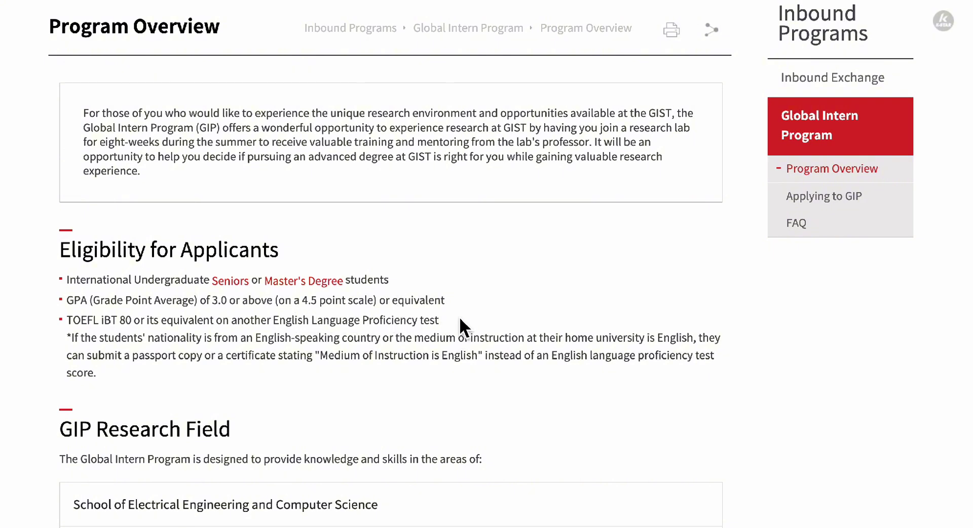
{"action": "scroll", "coordinate": [224, 371], "scroll_direction": "down", "scroll_amount": 1}
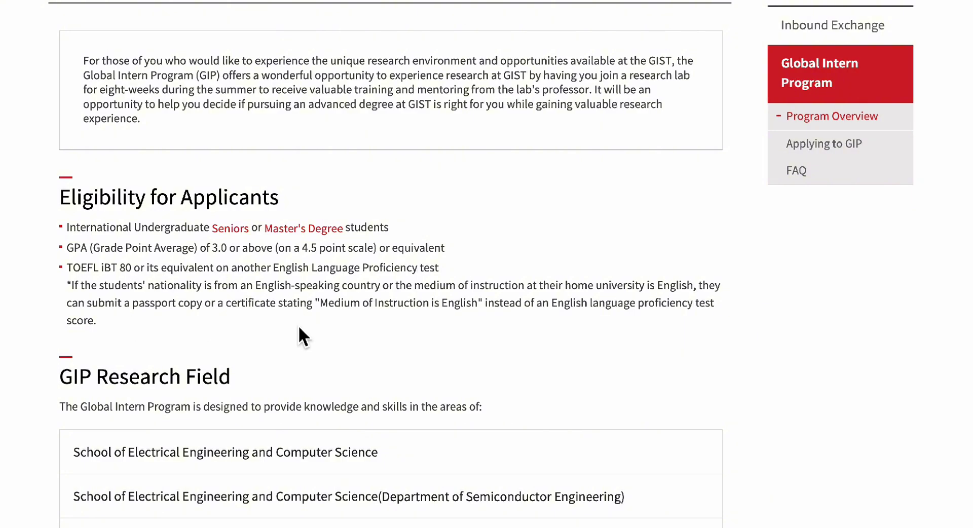
{"action": "scroll", "coordinate": [302, 336], "scroll_direction": "down", "scroll_amount": 4}
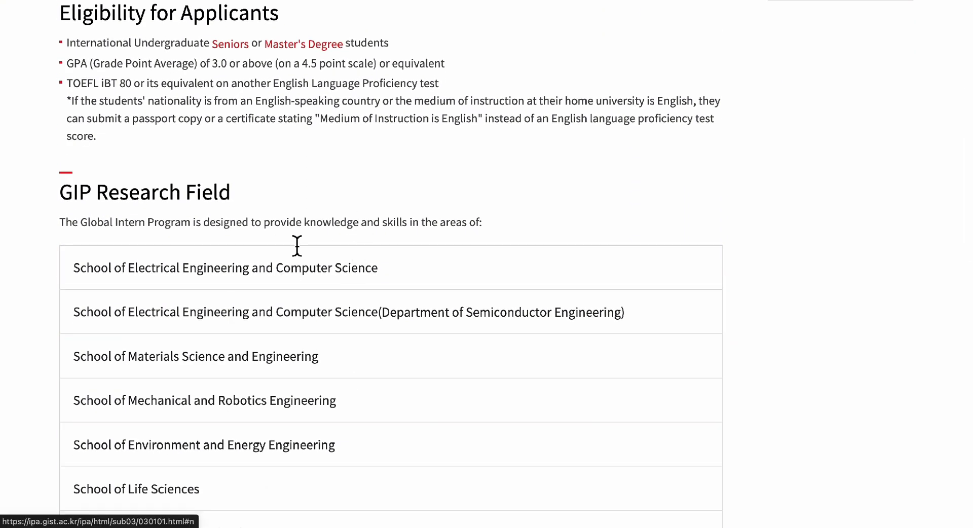
{"action": "scroll", "coordinate": [345, 398], "scroll_direction": "down", "scroll_amount": 15}
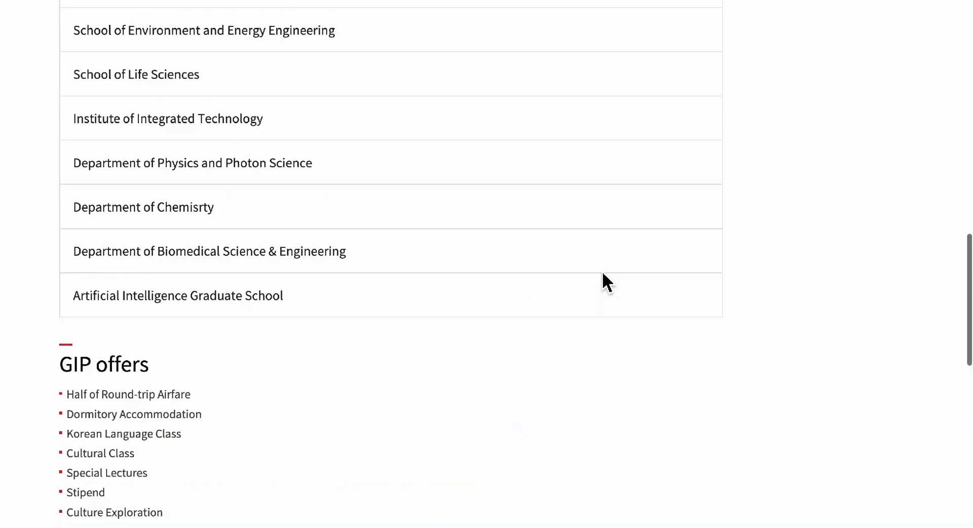
{"action": "scroll", "coordinate": [603, 274], "scroll_direction": "up", "scroll_amount": 14}
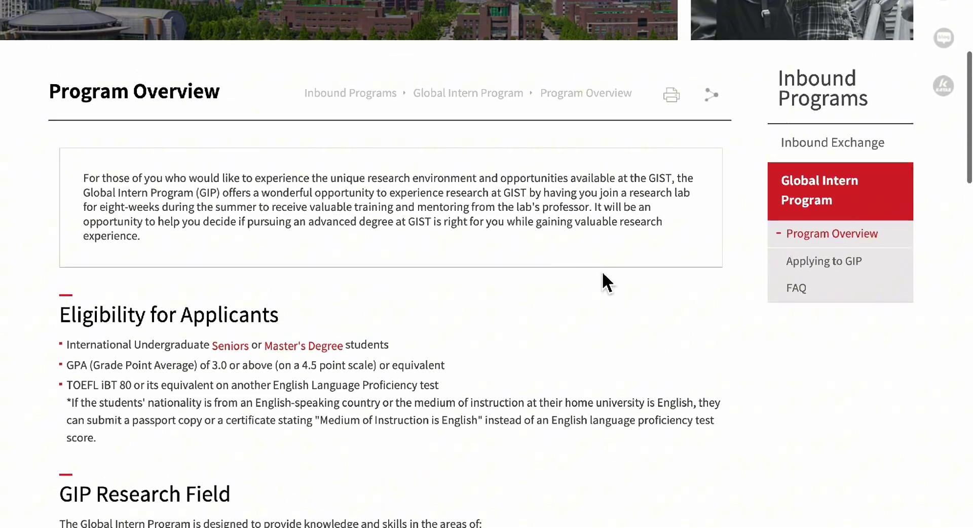
{"action": "scroll", "coordinate": [604, 273], "scroll_direction": "up", "scroll_amount": 2}
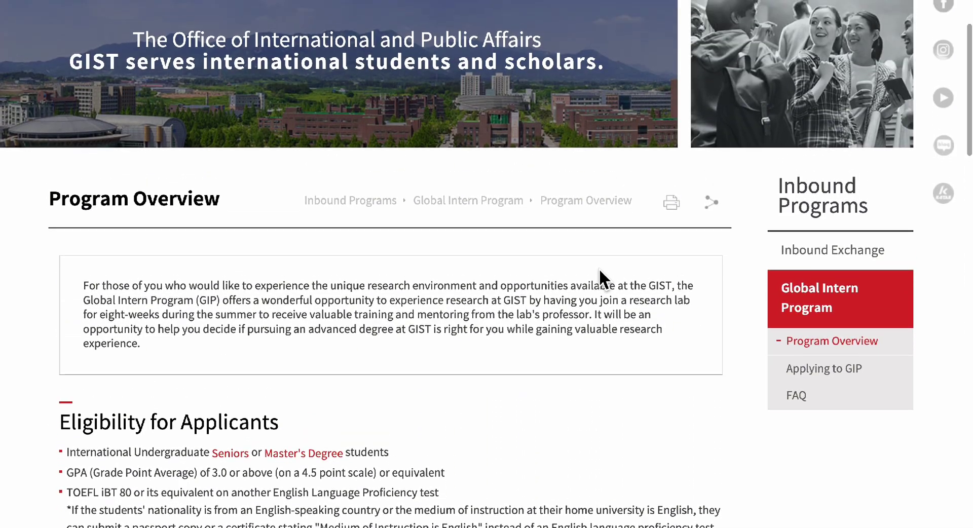
{"action": "scroll", "coordinate": [599, 268], "scroll_direction": "up", "scroll_amount": 1}
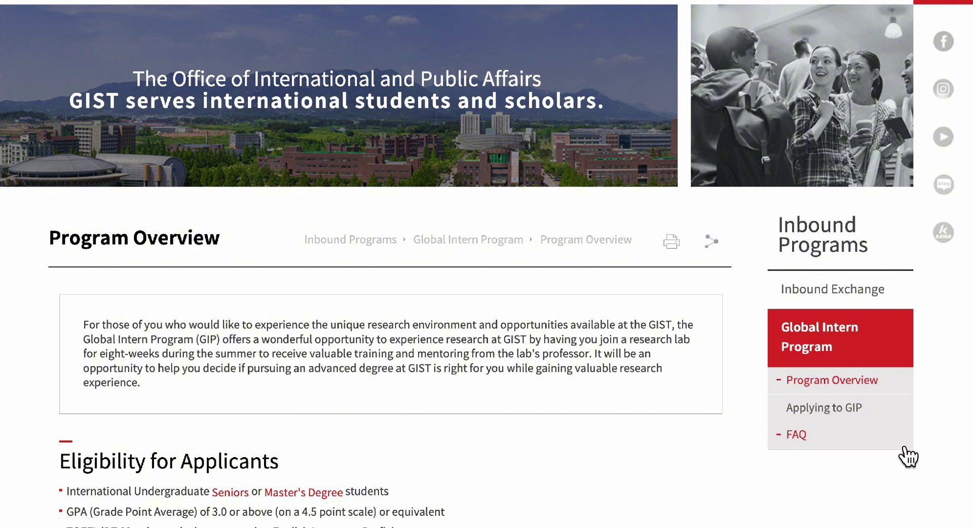
From the Applying to GIP page, save the program brochure PDF to Downloads and open it.
{"action": "left_click", "coordinate": [865, 411]}
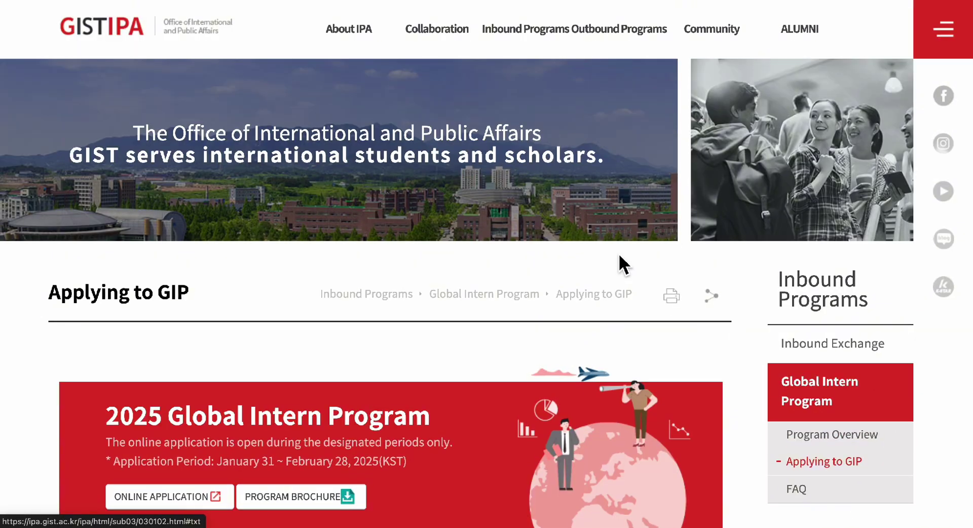
{"action": "scroll", "coordinate": [585, 336], "scroll_direction": "down", "scroll_amount": 3}
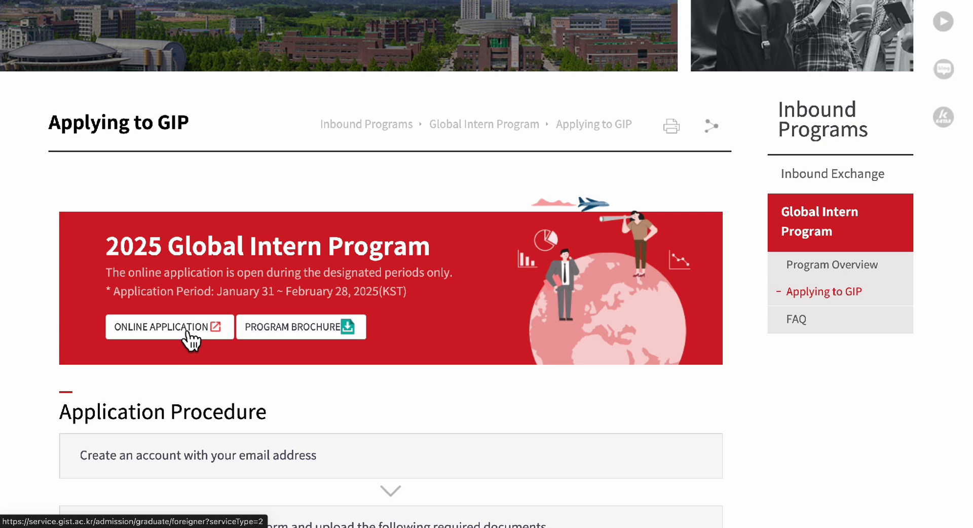
{"action": "left_click", "coordinate": [348, 325]}
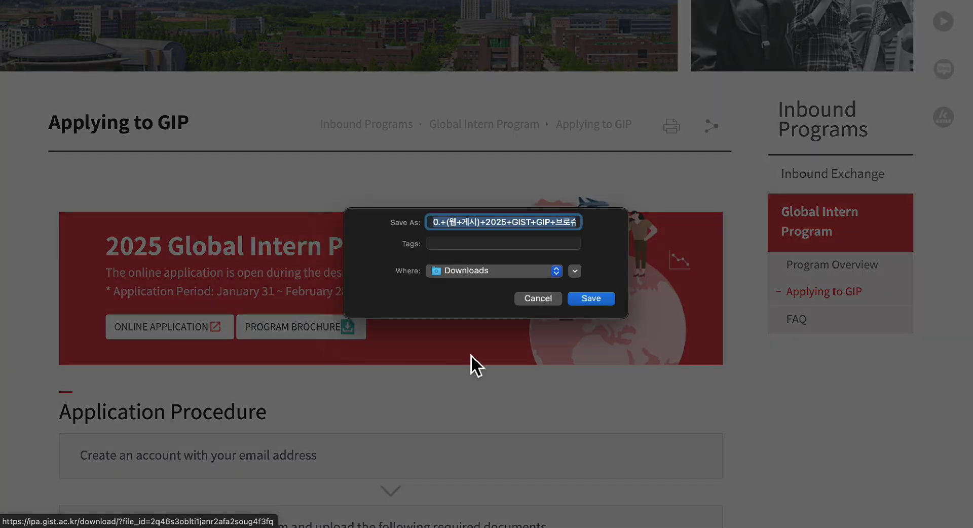
{"action": "left_click", "coordinate": [607, 300]}
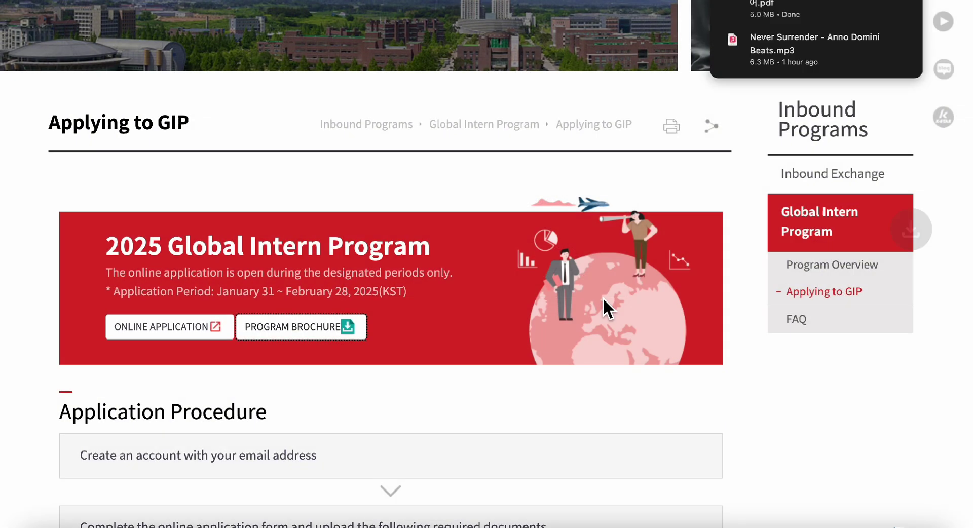
{"action": "left_click", "coordinate": [792, 5]}
Scroll through the 2025 GIP brochure pages, then close the PDF tab.
{"action": "scroll", "coordinate": [609, 243], "scroll_direction": "down", "scroll_amount": 10}
{"action": "scroll", "coordinate": [607, 243], "scroll_direction": "up", "scroll_amount": 4}
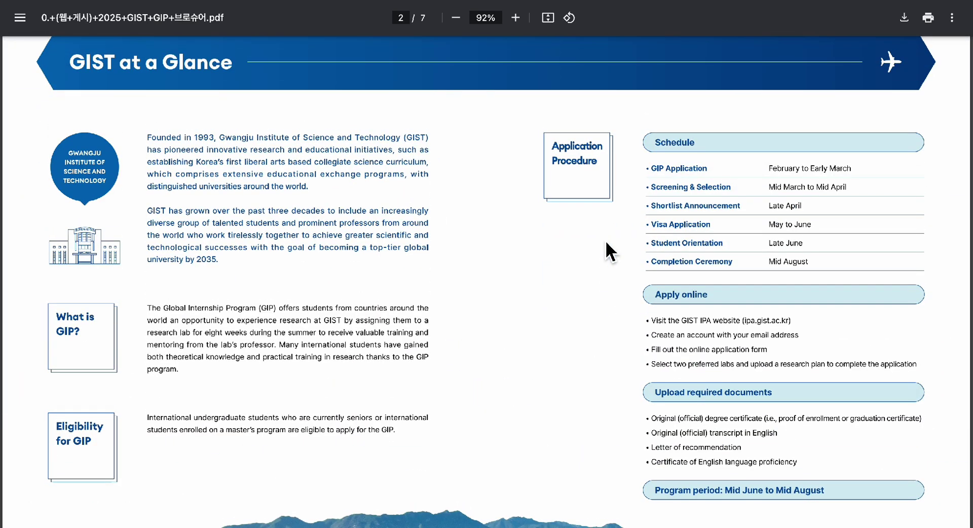
{"action": "scroll", "coordinate": [607, 243], "scroll_direction": "down", "scroll_amount": 15}
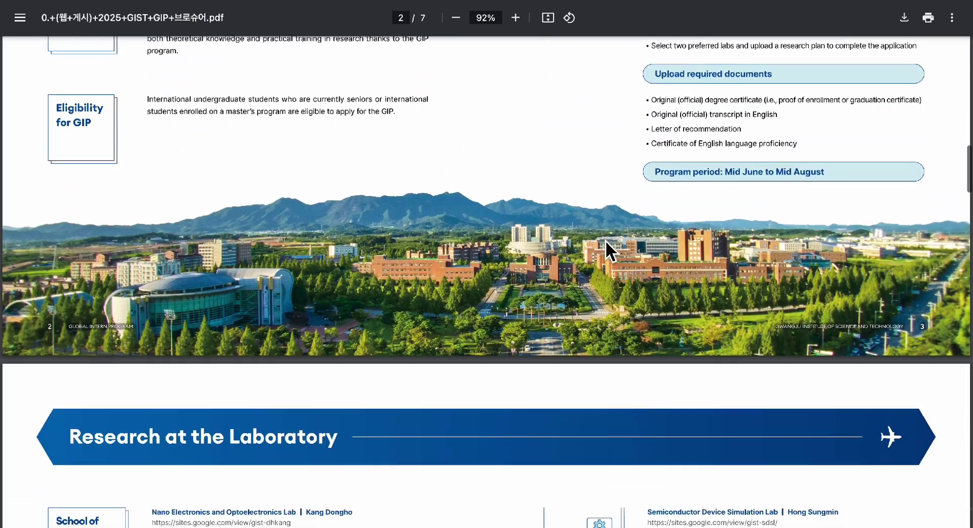
{"action": "scroll", "coordinate": [608, 243], "scroll_direction": "up", "scroll_amount": 2}
{"action": "scroll", "coordinate": [608, 244], "scroll_direction": "down", "scroll_amount": 18}
{"action": "scroll", "coordinate": [606, 242], "scroll_direction": "down", "scroll_amount": 20}
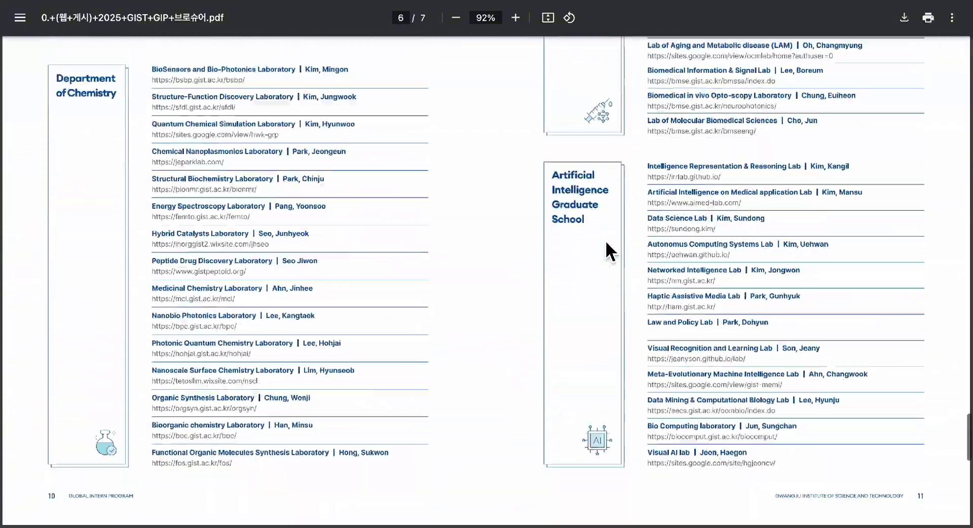
{"action": "scroll", "coordinate": [606, 241], "scroll_direction": "down", "scroll_amount": 5}
{"action": "scroll", "coordinate": [606, 241], "scroll_direction": "up", "scroll_amount": 20}
{"action": "key", "text": "ctrl+w"}
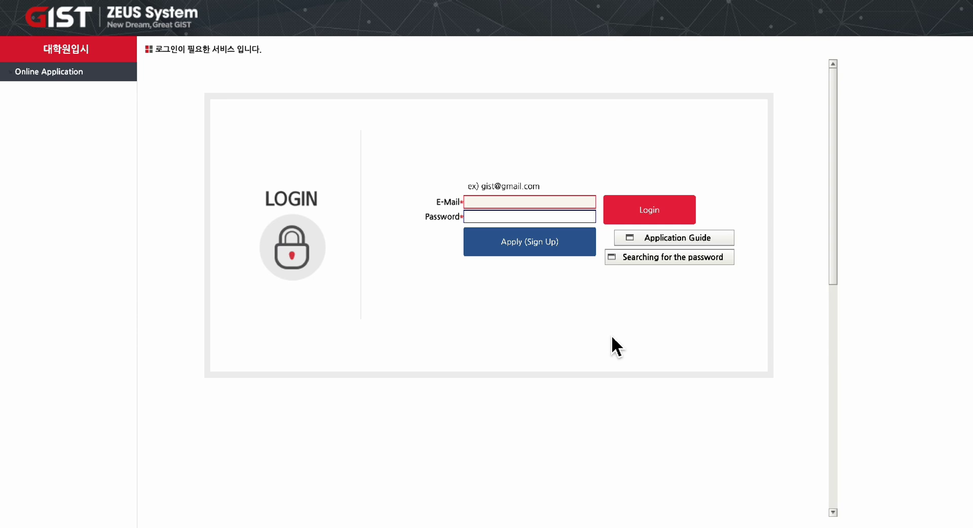
Start a new foreign applicant registration with Apply (Sign Up) on the ZEUS login page.
{"action": "left_click", "coordinate": [561, 250]}
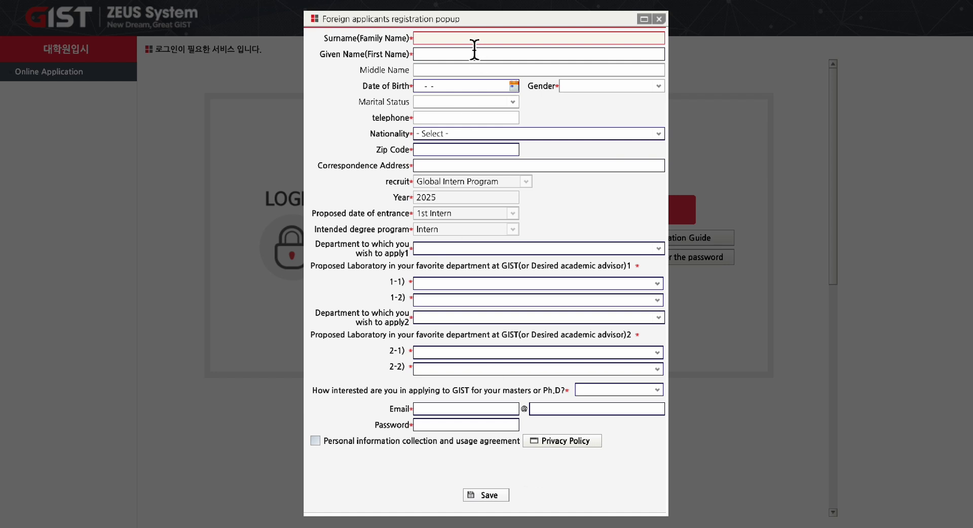
Enter the applicant's surname, given name and middle name, fixing typos along the way.
{"action": "left_click", "coordinate": [446, 54]}
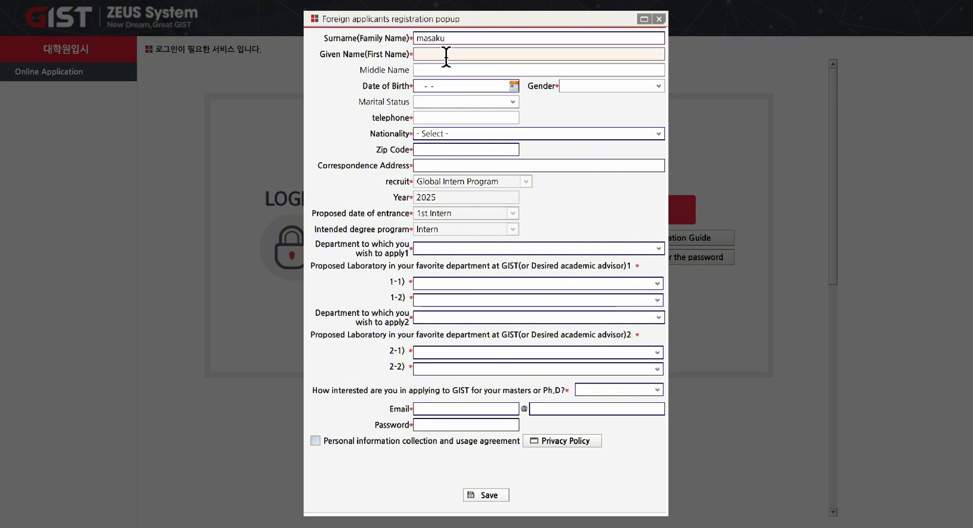
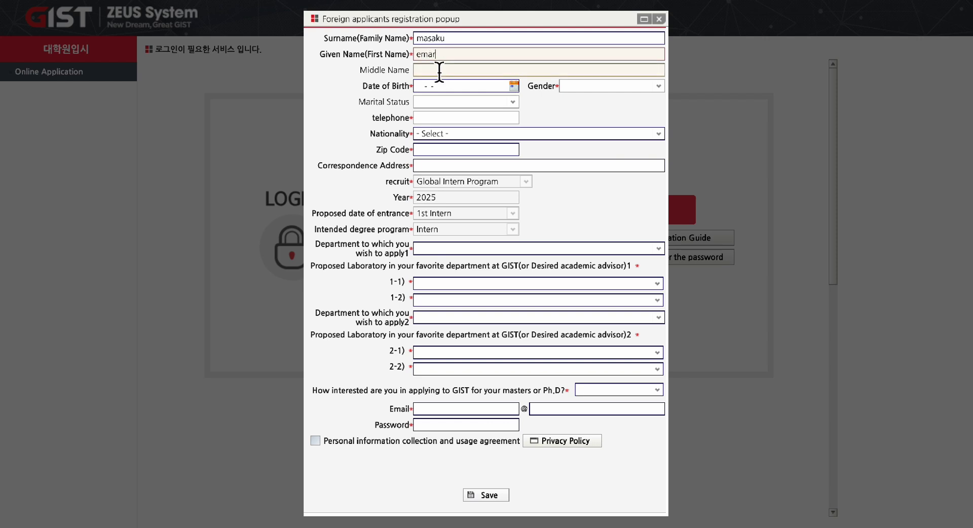
{"action": "left_click", "coordinate": [438, 71]}
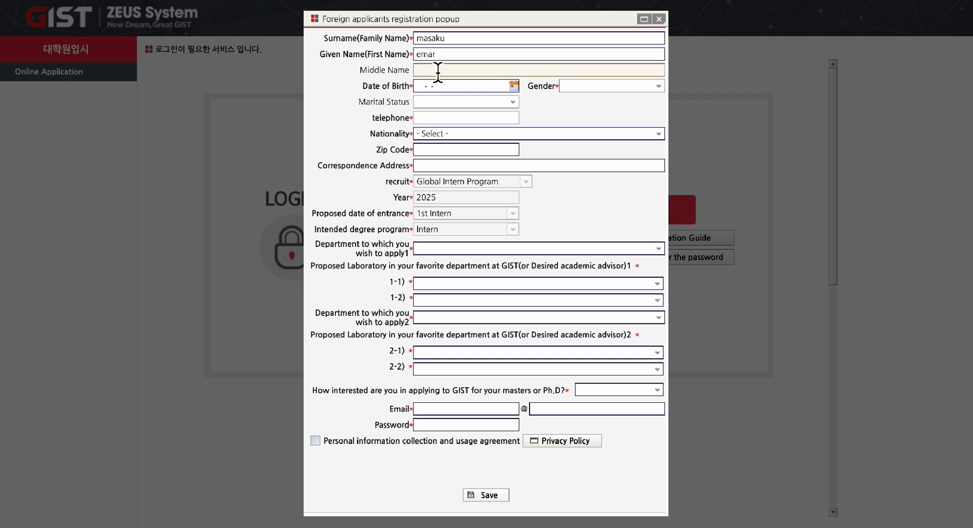
Move the Date of Birth calendar back to November 2010.
{"action": "left_click", "coordinate": [448, 86]}
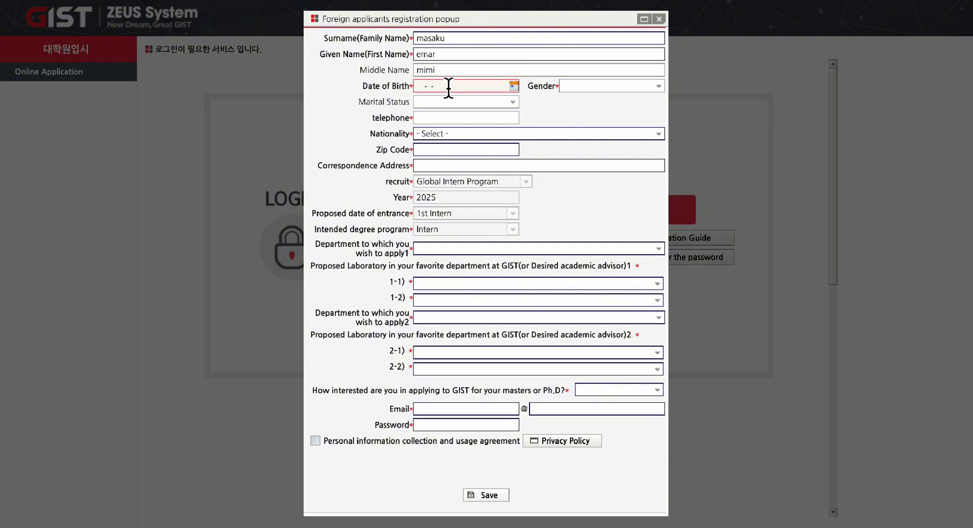
{"action": "left_click", "coordinate": [515, 87]}
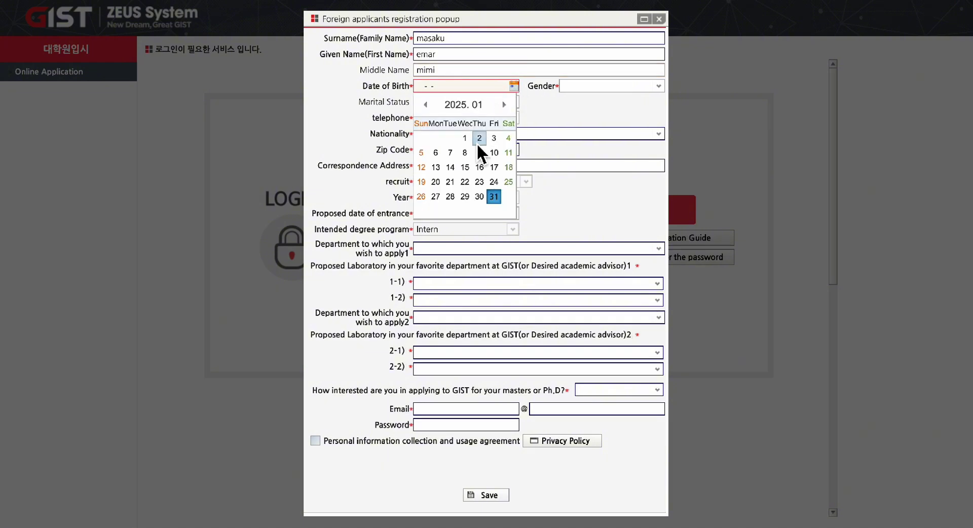
{"action": "double_click", "coordinate": [427, 108]}
{"action": "double_click", "coordinate": [428, 108]}
{"action": "left_click", "coordinate": [428, 107]}
{"action": "double_click", "coordinate": [428, 107]}
{"action": "double_click", "coordinate": [428, 108]}
{"action": "left_click", "coordinate": [428, 107]}
{"action": "double_click", "coordinate": [428, 108]}
{"action": "left_click", "coordinate": [428, 107]}
{"action": "left_click", "coordinate": [428, 108]}
{"action": "left_click", "coordinate": [463, 101]}
{"action": "left_click", "coordinate": [463, 102]}
{"action": "left_click", "coordinate": [464, 103]}
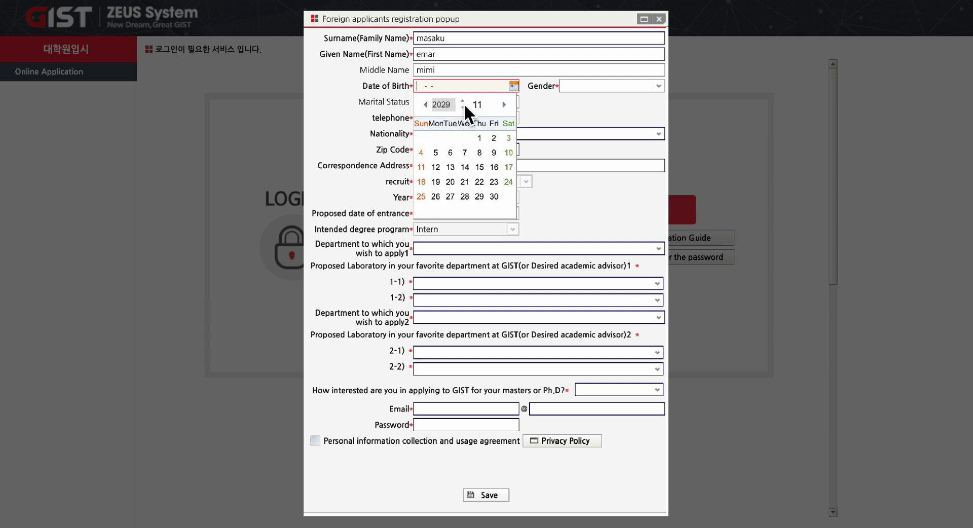
{"action": "left_click", "coordinate": [463, 103]}
{"action": "double_click", "coordinate": [463, 107]}
{"action": "double_click", "coordinate": [463, 107]}
{"action": "double_click", "coordinate": [463, 107]}
{"action": "triple_click", "coordinate": [463, 107]}
{"action": "left_click", "coordinate": [465, 107]}
{"action": "double_click", "coordinate": [465, 107]}
{"action": "double_click", "coordinate": [464, 108]}
{"action": "double_click", "coordinate": [464, 108]}
{"action": "left_click", "coordinate": [463, 106]}
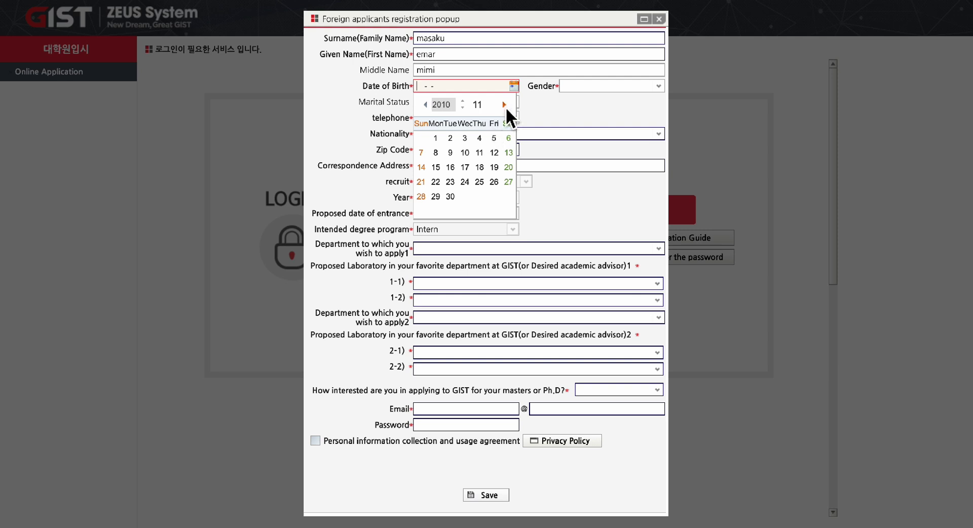
{"action": "left_click", "coordinate": [494, 181]}
{"action": "left_click", "coordinate": [582, 86]}
{"action": "left_click", "coordinate": [575, 125]}
Select Single for Marital Status, then clear the selection.
{"action": "left_click", "coordinate": [476, 104]}
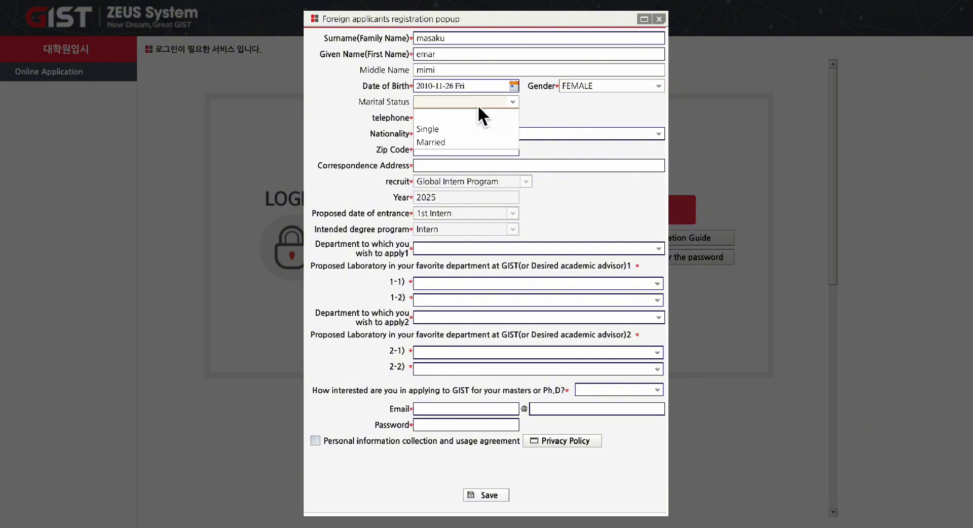
{"action": "left_click", "coordinate": [451, 129]}
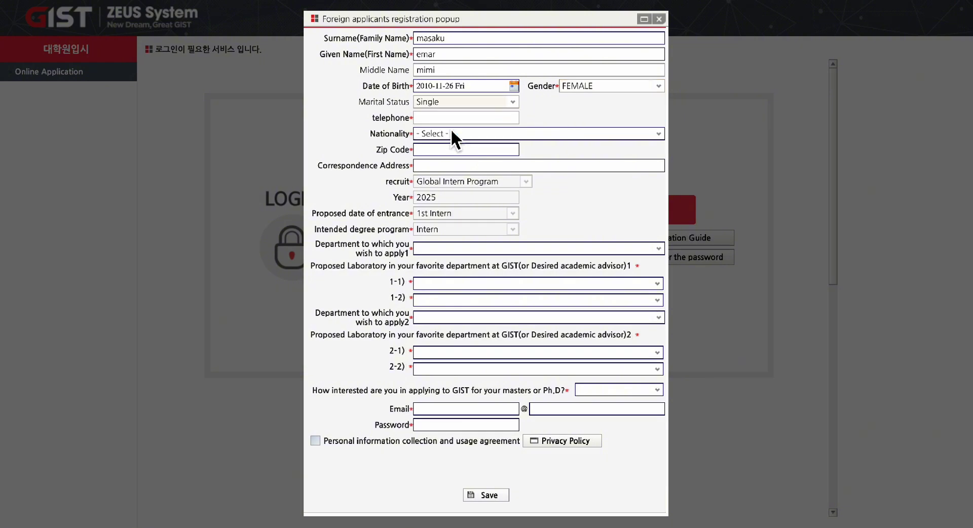
{"action": "left_click", "coordinate": [512, 103]}
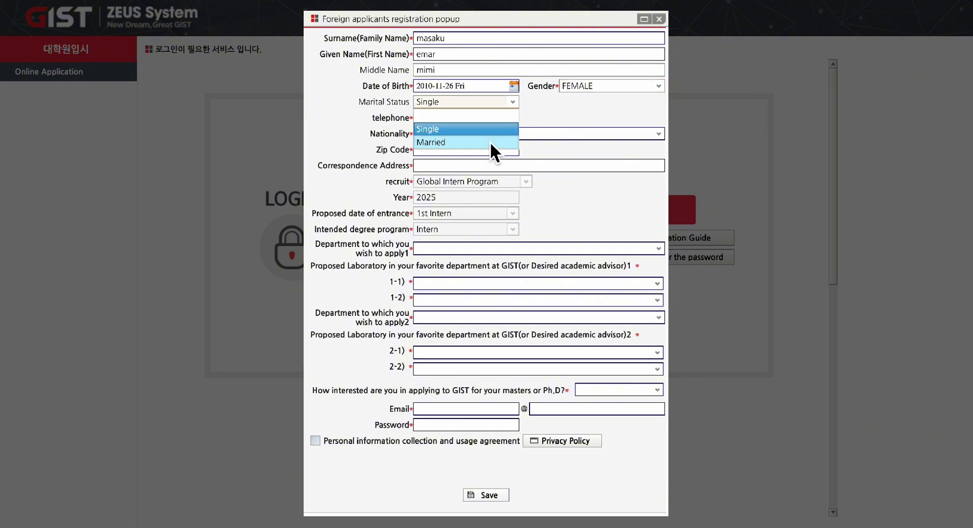
{"action": "left_click", "coordinate": [494, 110]}
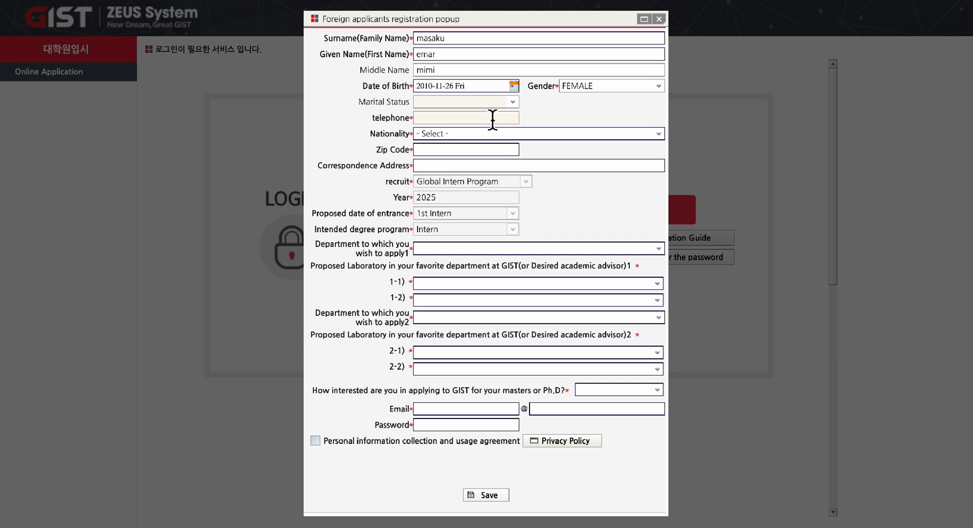
Enter the applicant's telephone number.
{"action": "left_click", "coordinate": [492, 119]}
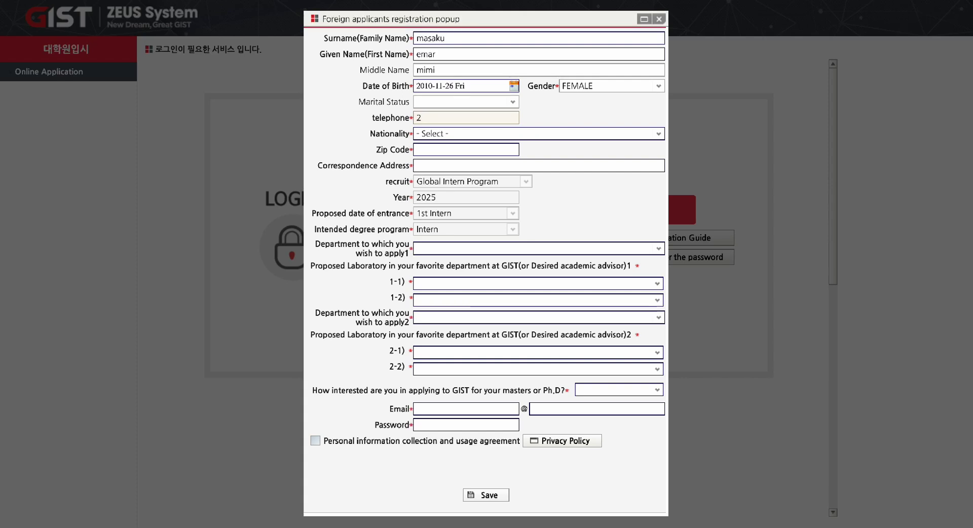
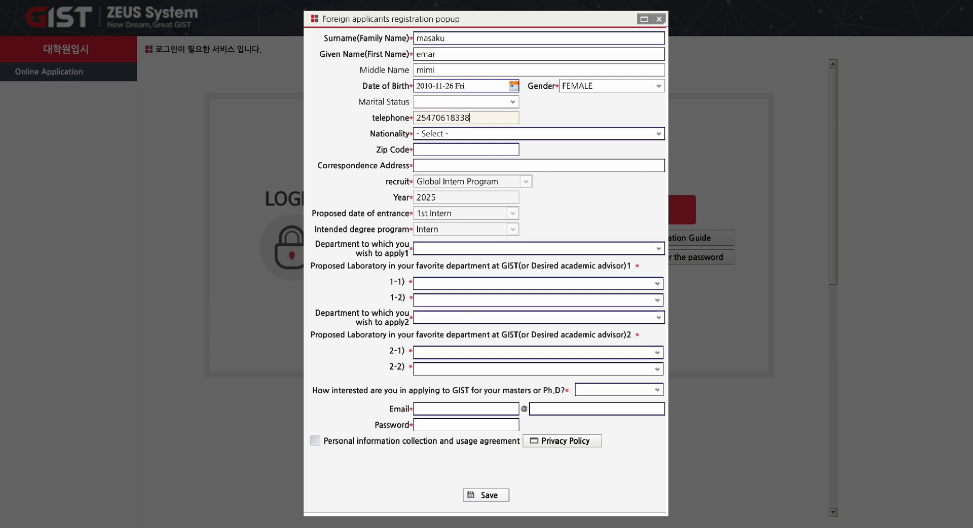
{"action": "left_click", "coordinate": [488, 135]}
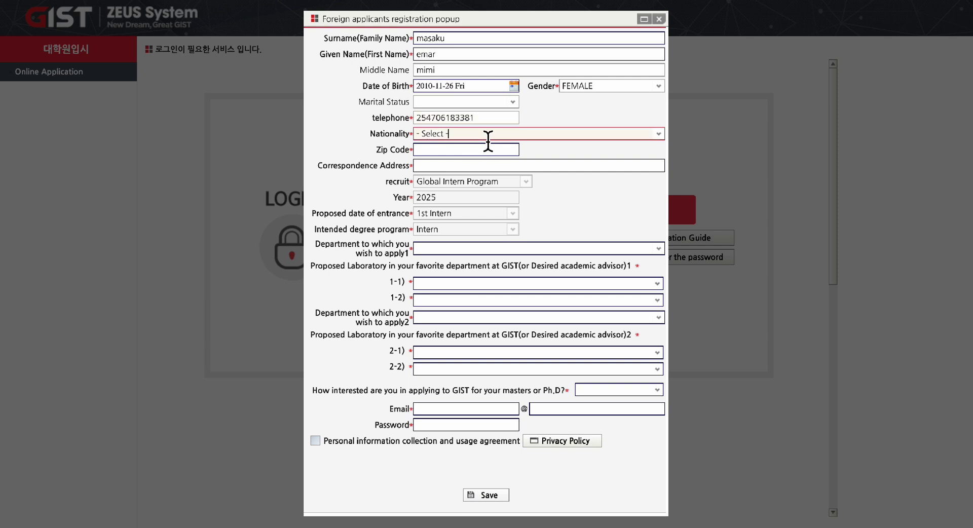
Find KENYA in the country list and set it as the Nationality.
{"action": "left_click", "coordinate": [662, 133]}
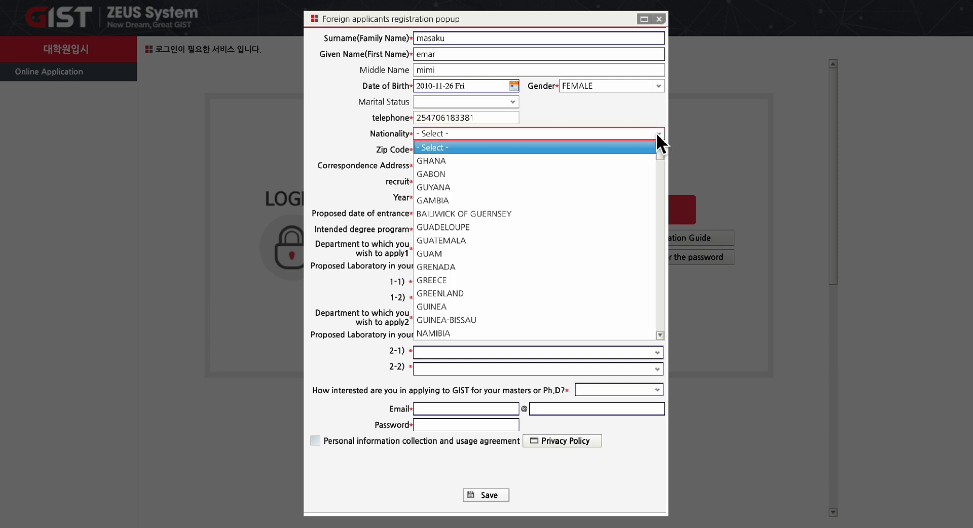
{"action": "left_click", "coordinate": [640, 134]}
{"action": "type", "text": "k"}
{"action": "left_click", "coordinate": [419, 134]}
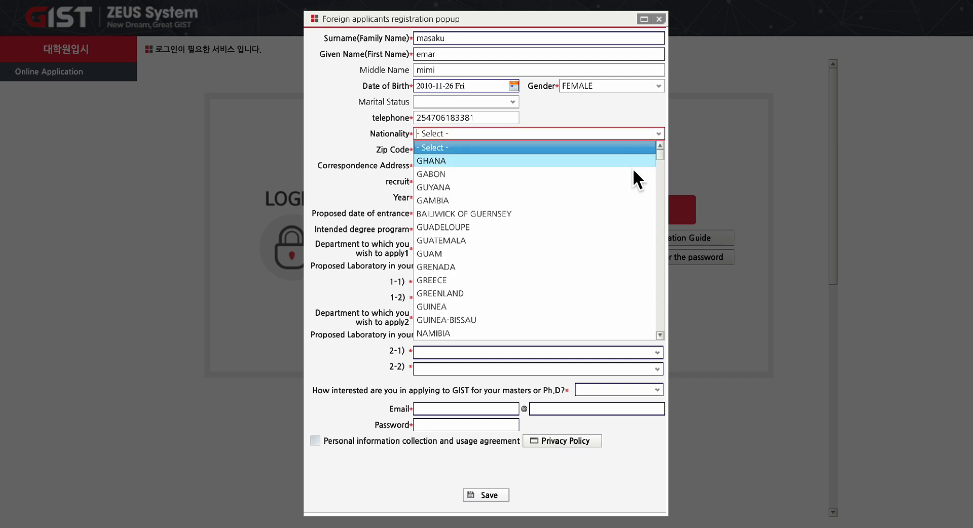
{"action": "scroll", "coordinate": [610, 209], "scroll_direction": "down", "scroll_amount": 5}
{"action": "scroll", "coordinate": [610, 209], "scroll_direction": "down", "scroll_amount": 8}
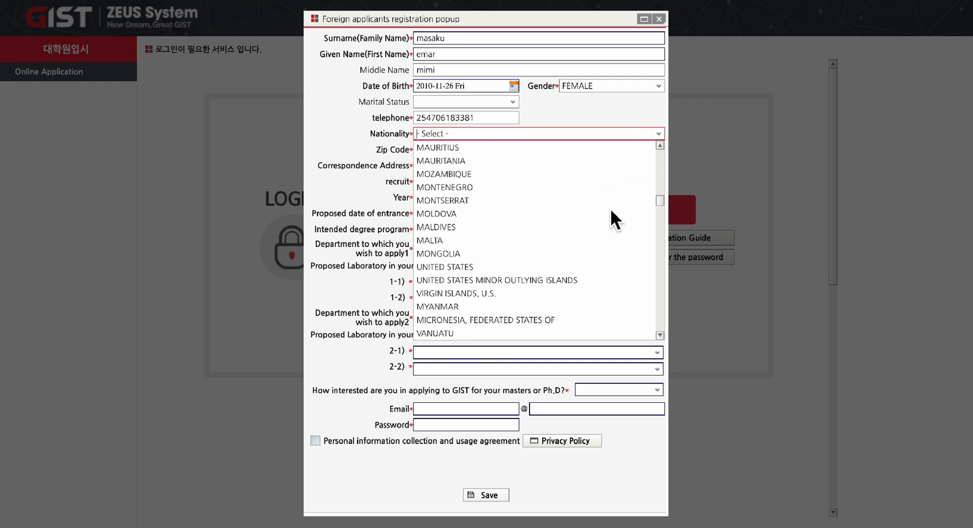
{"action": "scroll", "coordinate": [610, 209], "scroll_direction": "down", "scroll_amount": 10}
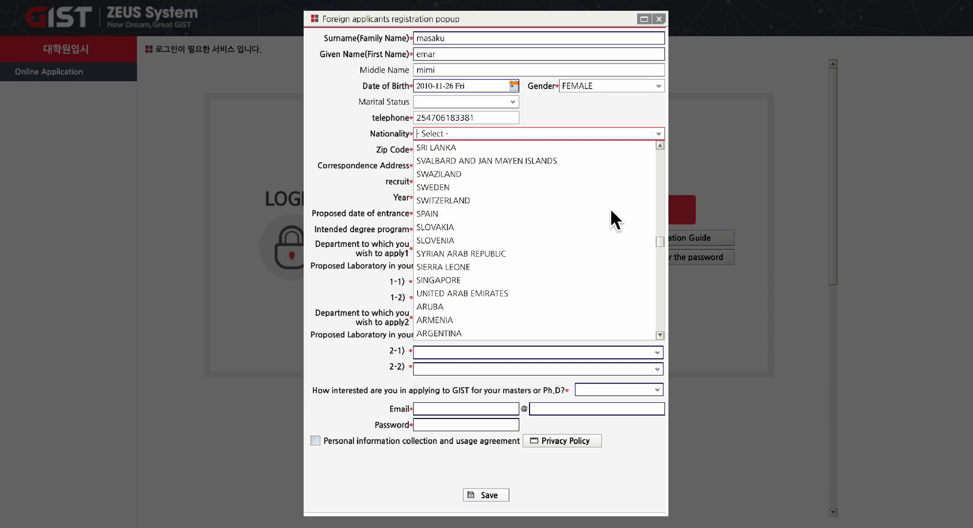
{"action": "scroll", "coordinate": [611, 211], "scroll_direction": "down", "scroll_amount": 10}
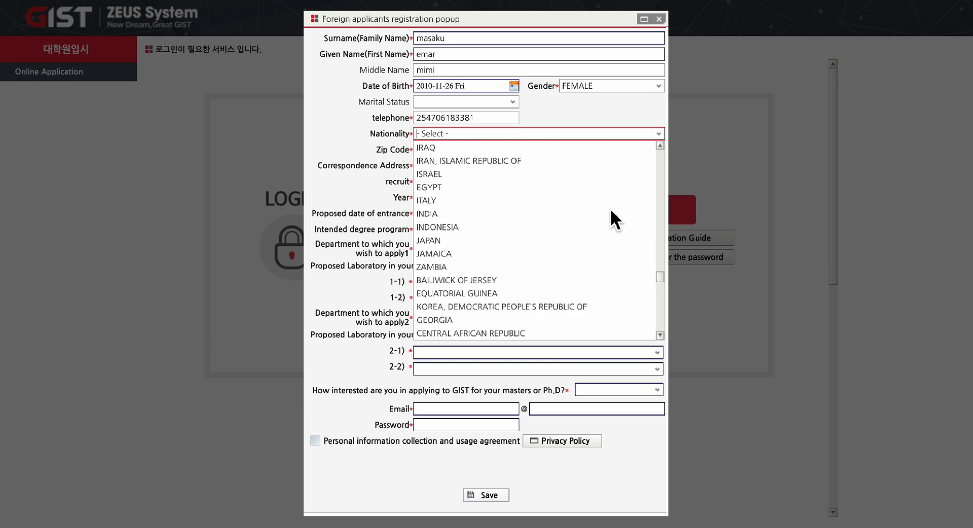
{"action": "scroll", "coordinate": [611, 211], "scroll_direction": "down", "scroll_amount": 10}
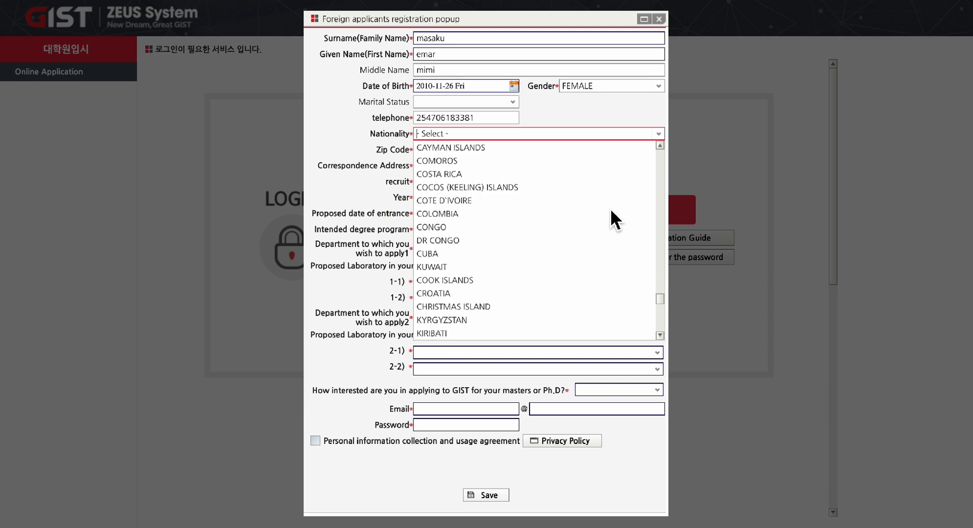
{"action": "scroll", "coordinate": [610, 209], "scroll_direction": "up", "scroll_amount": 5}
{"action": "scroll", "coordinate": [610, 209], "scroll_direction": "down", "scroll_amount": 3}
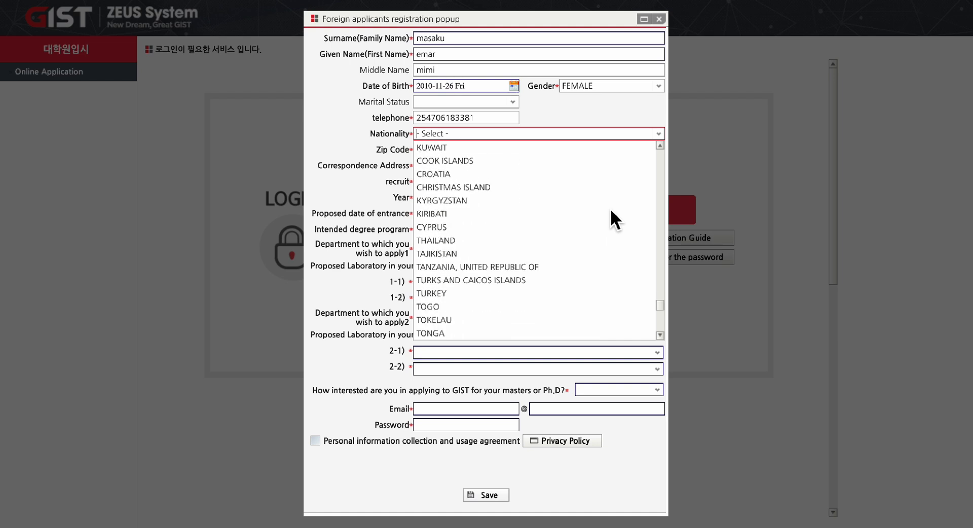
{"action": "scroll", "coordinate": [611, 211], "scroll_direction": "down", "scroll_amount": 8}
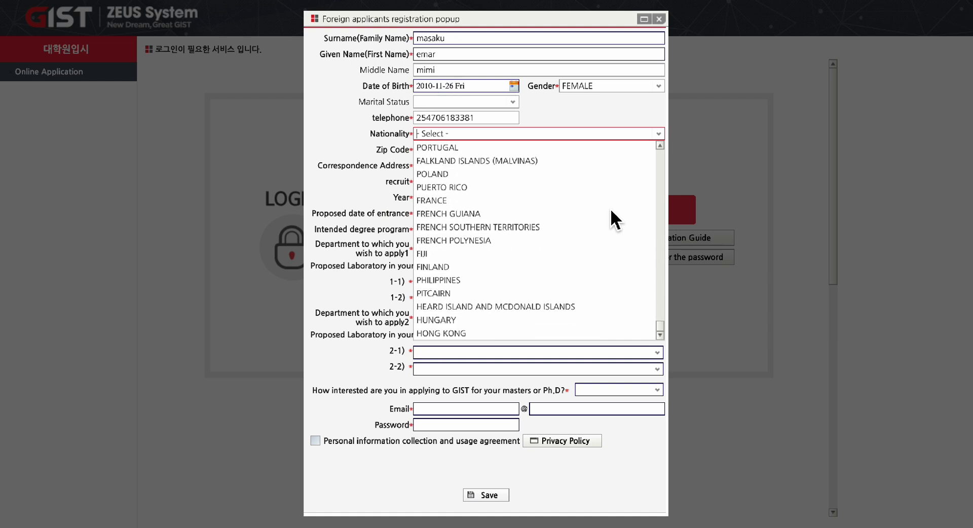
{"action": "scroll", "coordinate": [611, 208], "scroll_direction": "up", "scroll_amount": 3}
{"action": "scroll", "coordinate": [611, 208], "scroll_direction": "down", "scroll_amount": 3}
{"action": "scroll", "coordinate": [611, 208], "scroll_direction": "up", "scroll_amount": 5}
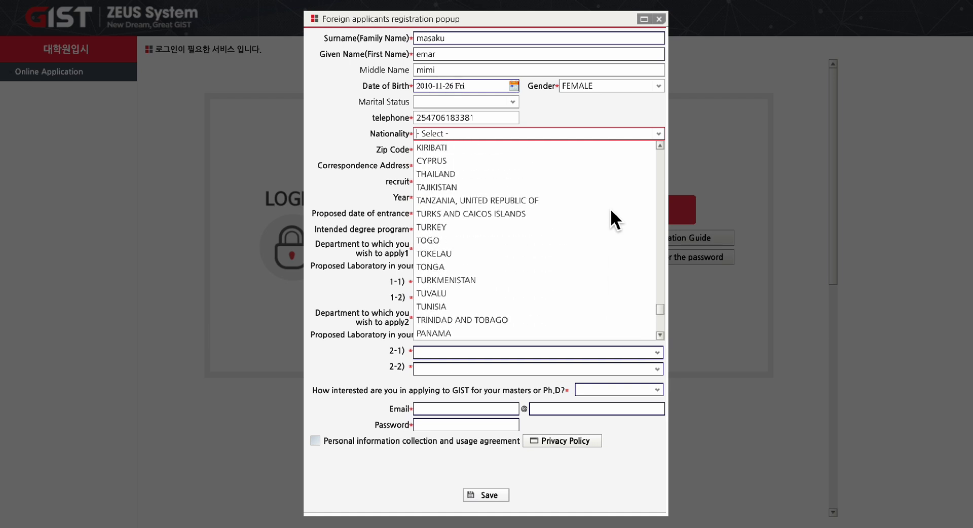
{"action": "scroll", "coordinate": [611, 209], "scroll_direction": "up", "scroll_amount": 3}
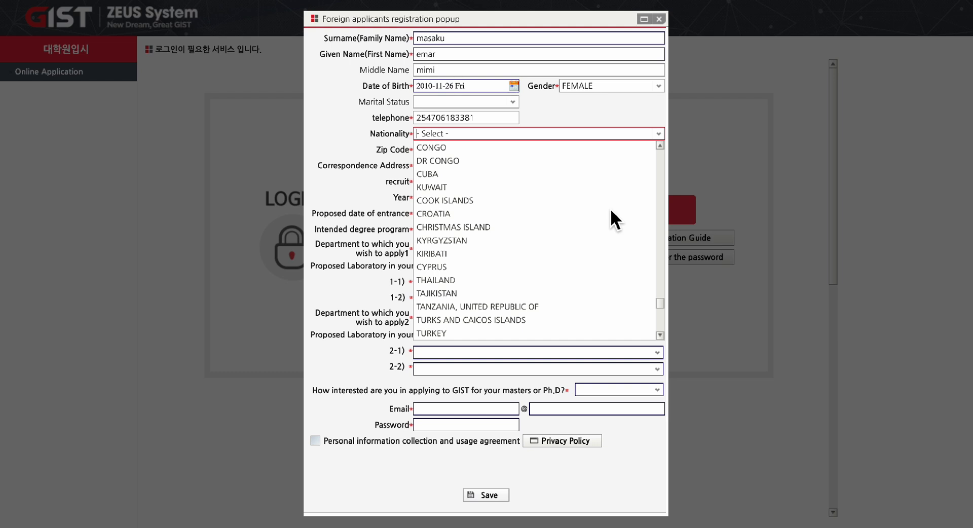
{"action": "scroll", "coordinate": [611, 211], "scroll_direction": "up", "scroll_amount": 3}
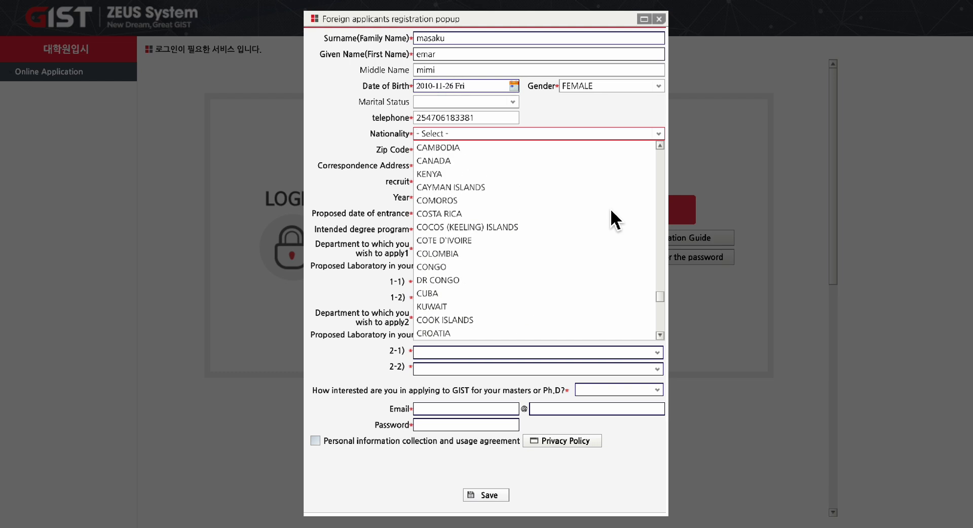
{"action": "left_click", "coordinate": [470, 174]}
{"action": "left_click", "coordinate": [496, 152]}
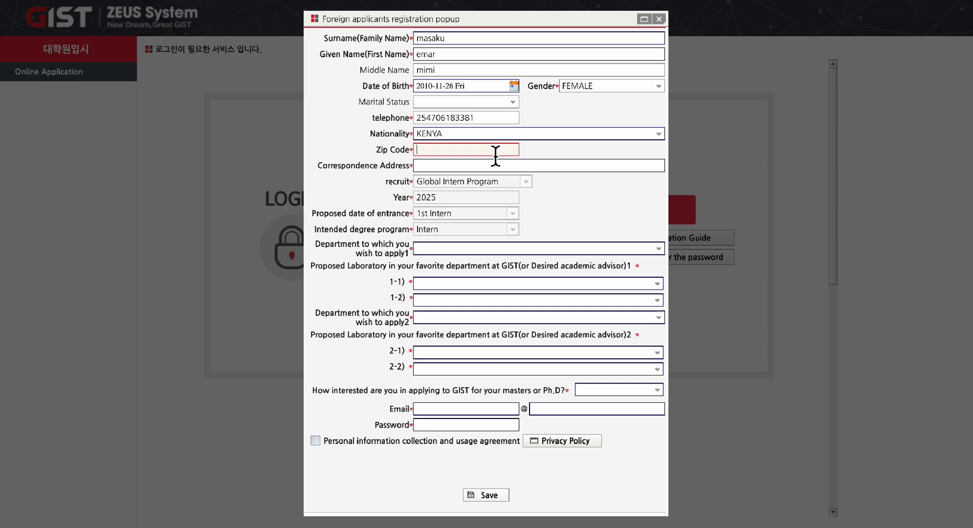
Fill in the Zip Code with the applicant's postal code.
{"action": "type", "text": "00"}
{"action": "key", "text": "BackSpace"}
{"action": "key", "text": "BackSpace"}
{"action": "type", "text": "00100"}
{"action": "left_click", "coordinate": [479, 169]}
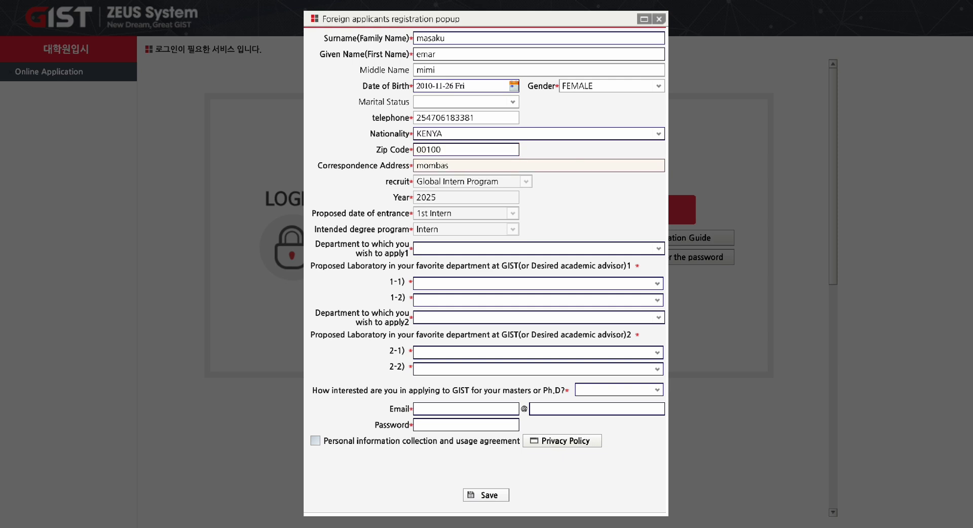
Type the correspondence address, fixing typos, then search 'physics' for the first-choice department.
{"action": "key", "text": "BackSpace"}
{"action": "key", "text": "BackSpace"}
{"action": "key", "text": "BackSpace"}
{"action": "key", "text": "BackSpace"}
{"action": "key", "text": "BackSpace"}
{"action": "key", "text": "BackSpace"}
{"action": "key", "text": "BackSpace"}
{"action": "key", "text": "BackSpace"}
{"action": "key", "text": "BackSpace"}
{"action": "key", "text": "BackSpace"}
{"action": "key", "text": "BackSpace"}
{"action": "key", "text": "BackSpace"}
{"action": "key", "text": "BackSpace"}
{"action": "key", "text": "BackSpace"}
{"action": "key", "text": "BackSpace"}
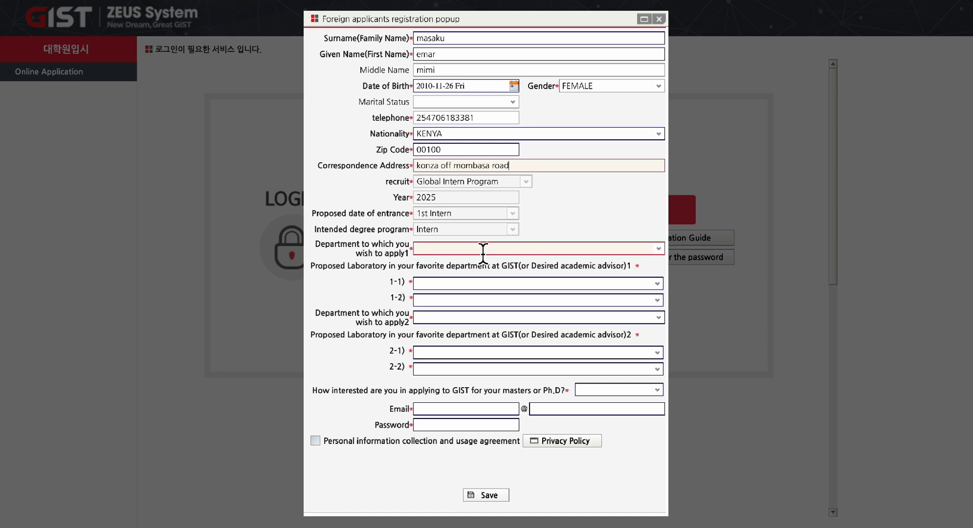
{"action": "left_click", "coordinate": [461, 254]}
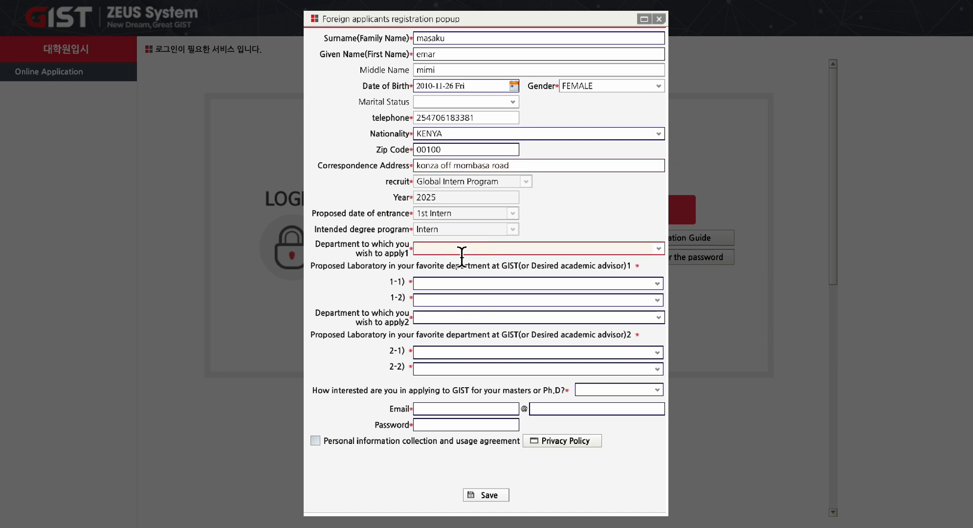
{"action": "type", "text": "physics"}
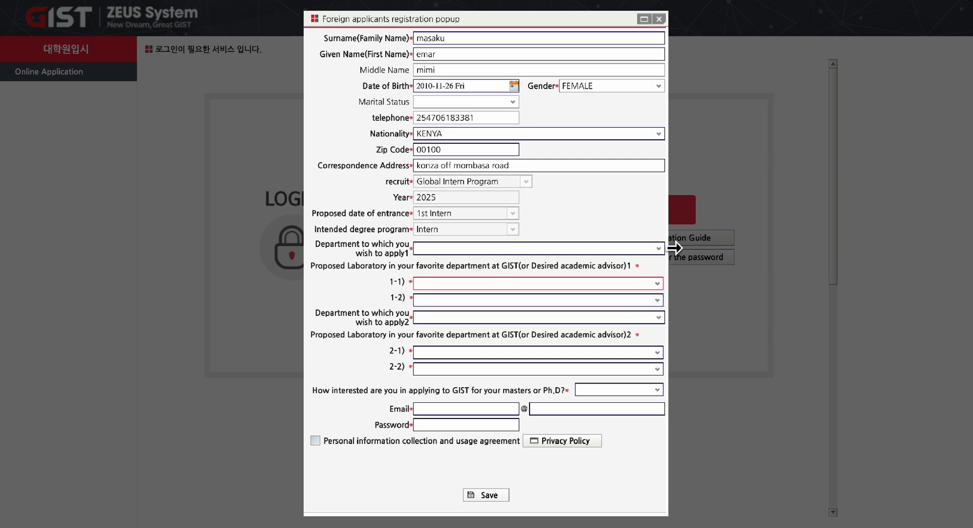
Set first choice to Physics and Photon Science with Quantum Devices Laboratory and Quantum & Gravity Theory Group.
{"action": "left_click", "coordinate": [661, 250]}
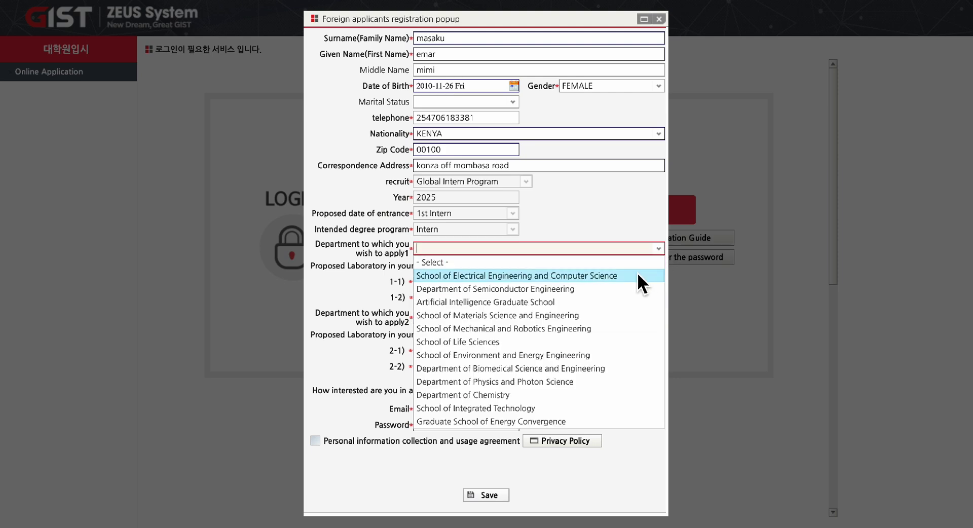
{"action": "left_click", "coordinate": [576, 380]}
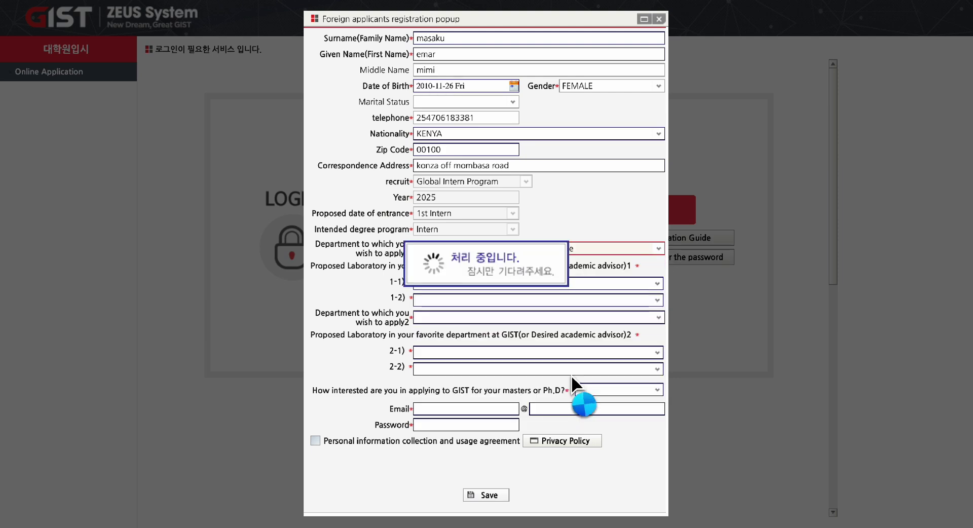
{"action": "left_click", "coordinate": [657, 285]}
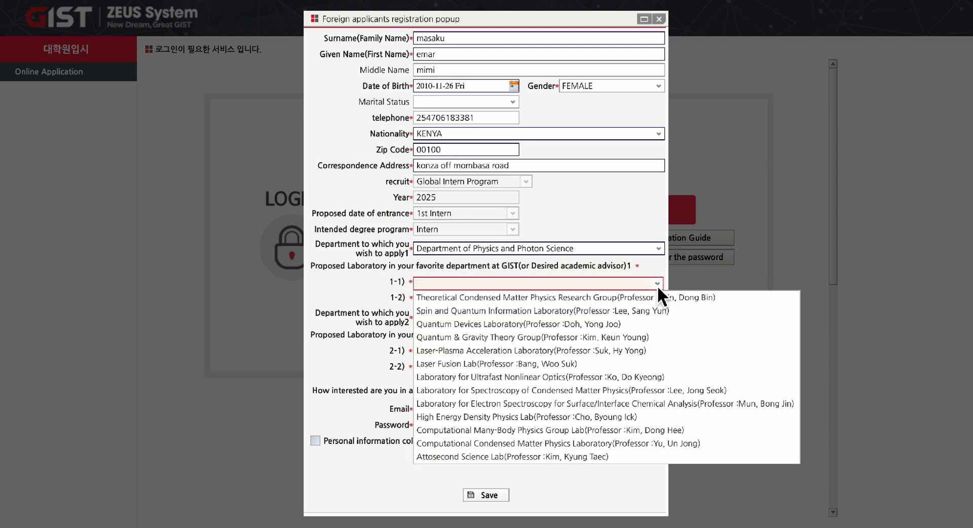
{"action": "left_click", "coordinate": [510, 324]}
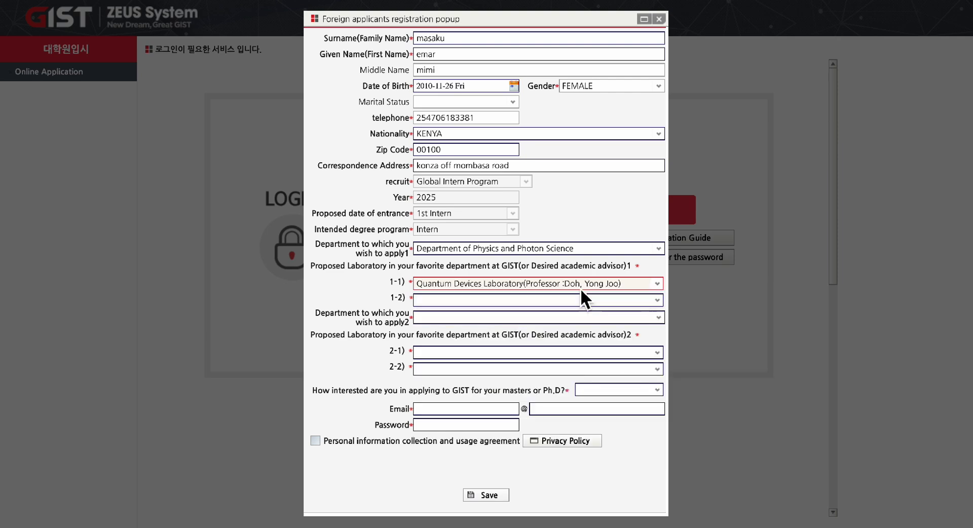
{"action": "left_click", "coordinate": [657, 300]}
{"action": "left_click", "coordinate": [503, 354]}
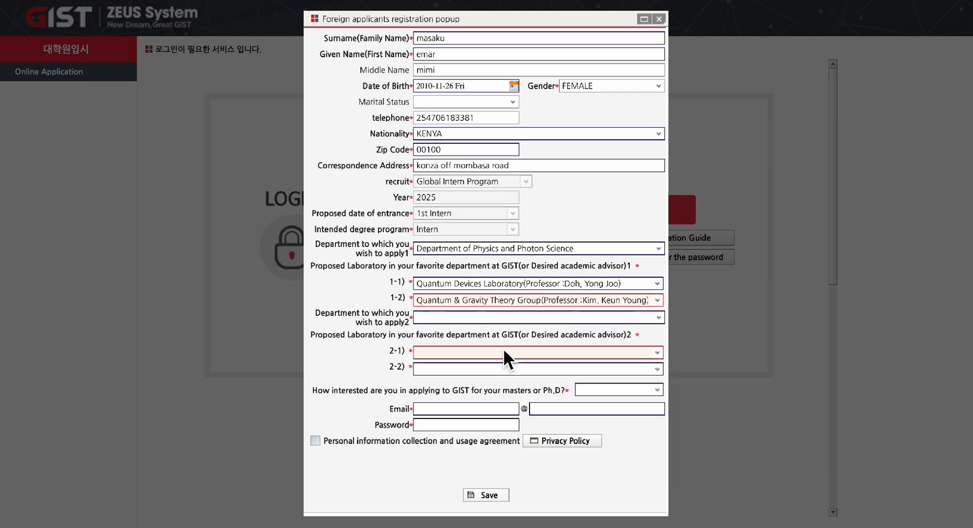
Set second choice to Physics and Photon Science with the same two labs.
{"action": "left_click", "coordinate": [662, 320]}
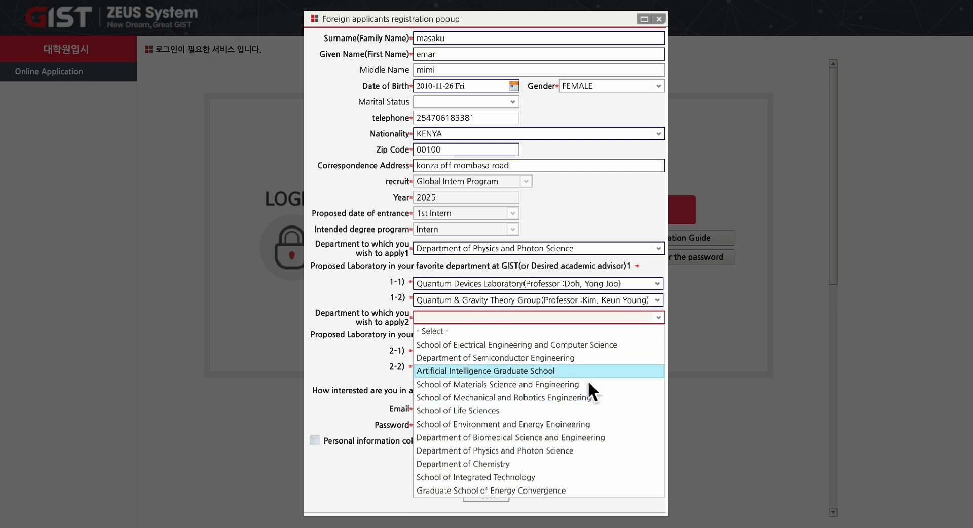
{"action": "left_click", "coordinate": [571, 450]}
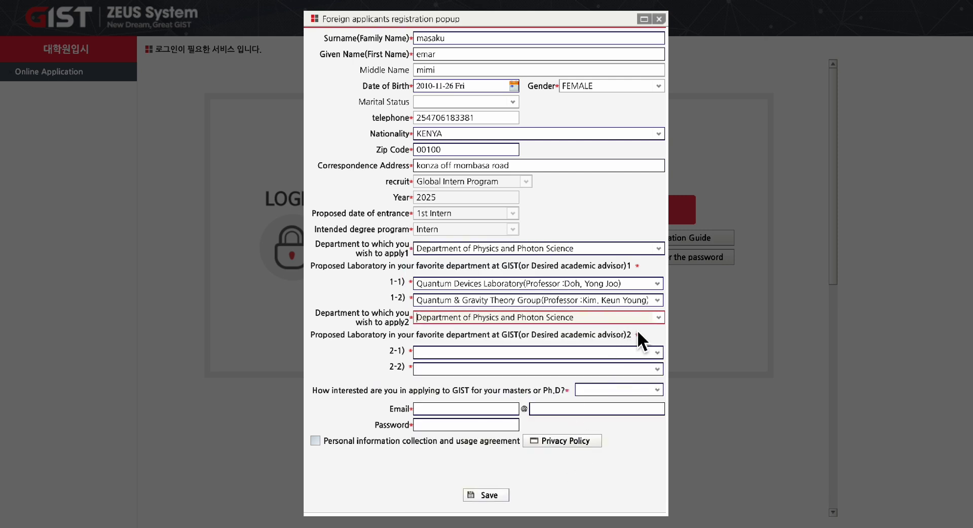
{"action": "left_click", "coordinate": [658, 354]}
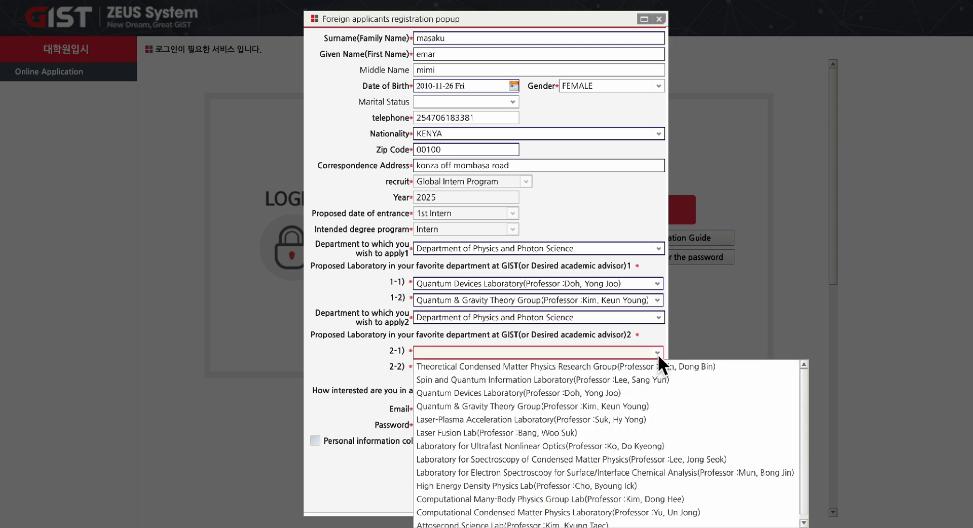
{"action": "left_click", "coordinate": [612, 394]}
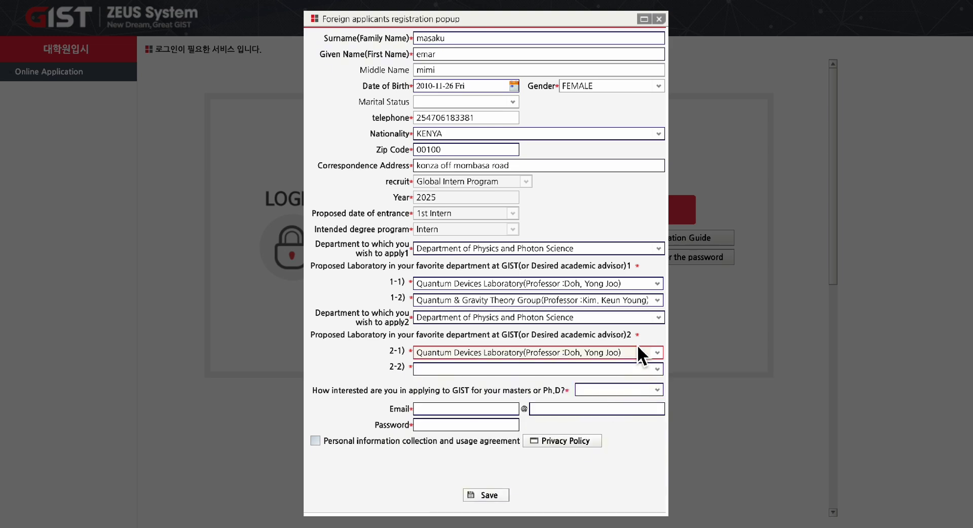
{"action": "left_click", "coordinate": [658, 367]}
{"action": "left_click", "coordinate": [627, 424]}
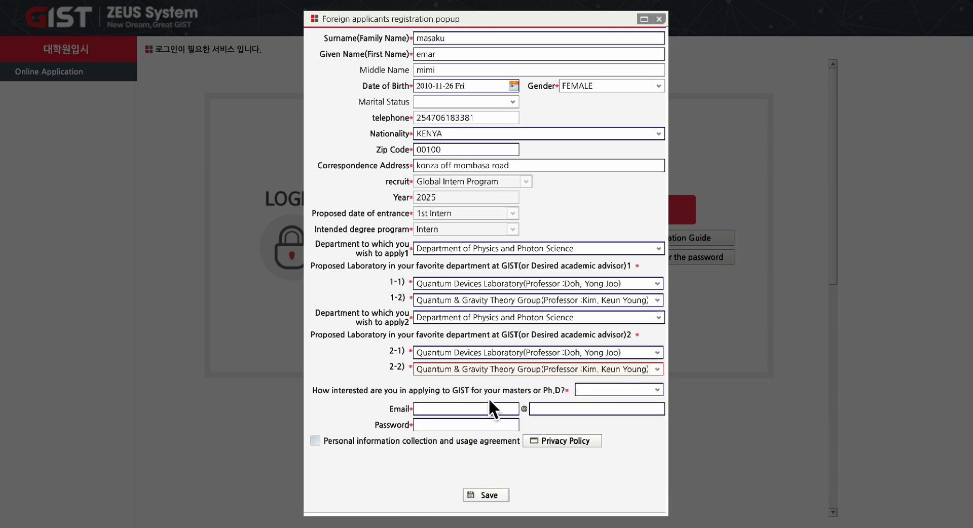
Answer Very Interested and enter the applicant's e-mail address and its domain.
{"action": "left_click", "coordinate": [662, 390]}
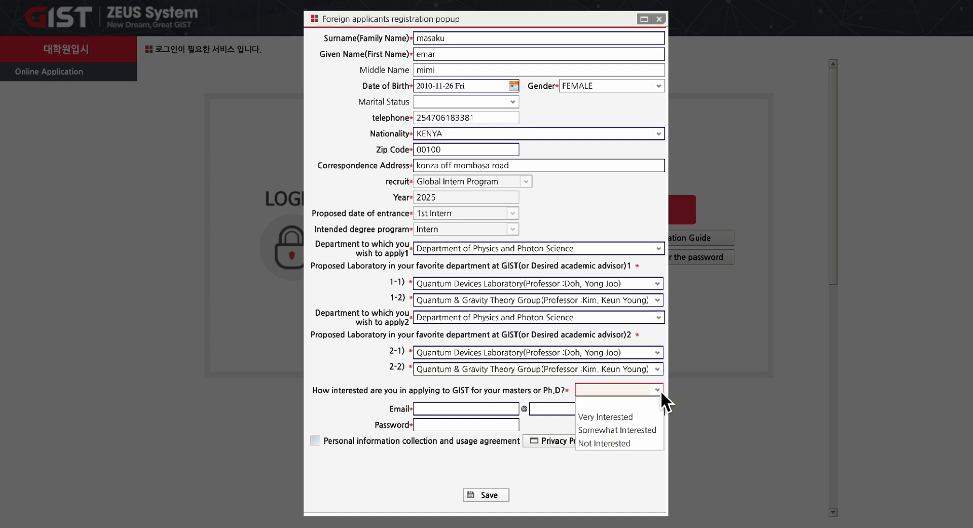
{"action": "left_click", "coordinate": [627, 419]}
{"action": "left_click", "coordinate": [435, 409]}
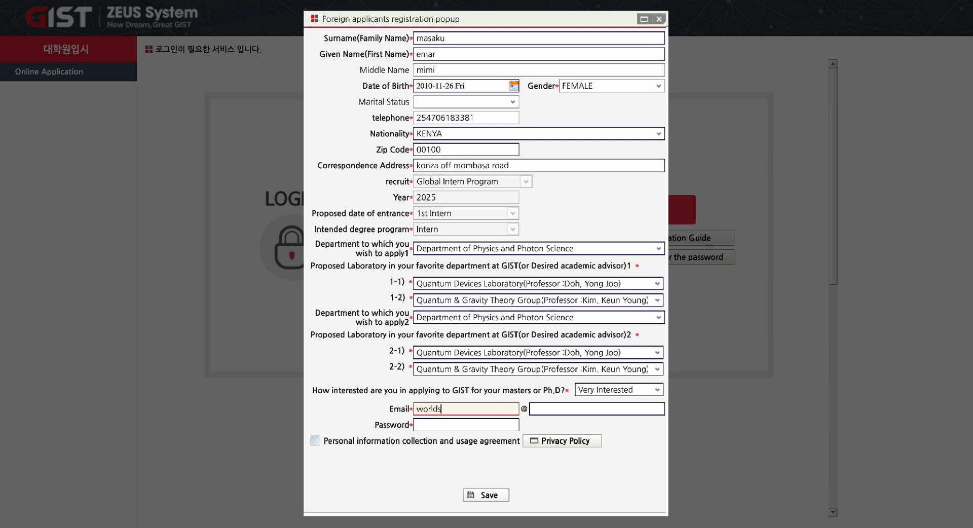
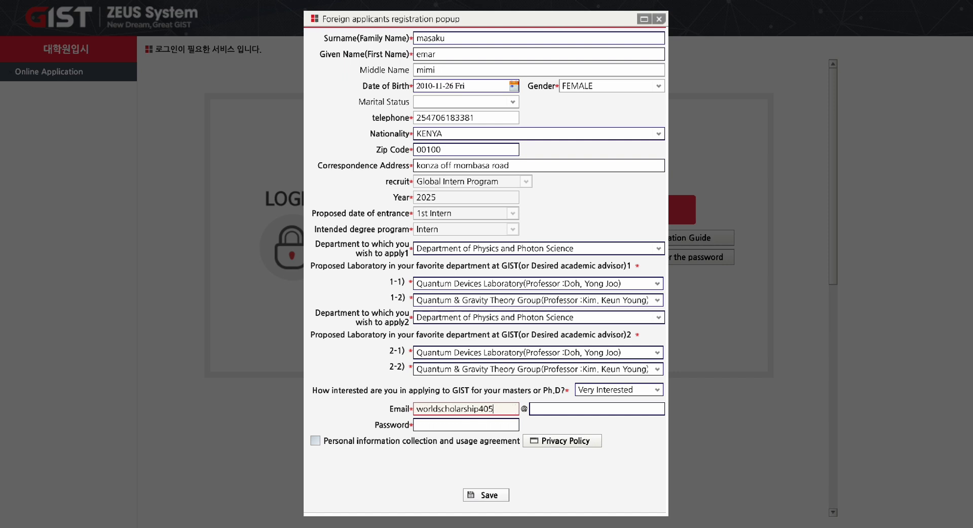
{"action": "left_click", "coordinate": [552, 411]}
{"action": "type", "text": "gmail"}
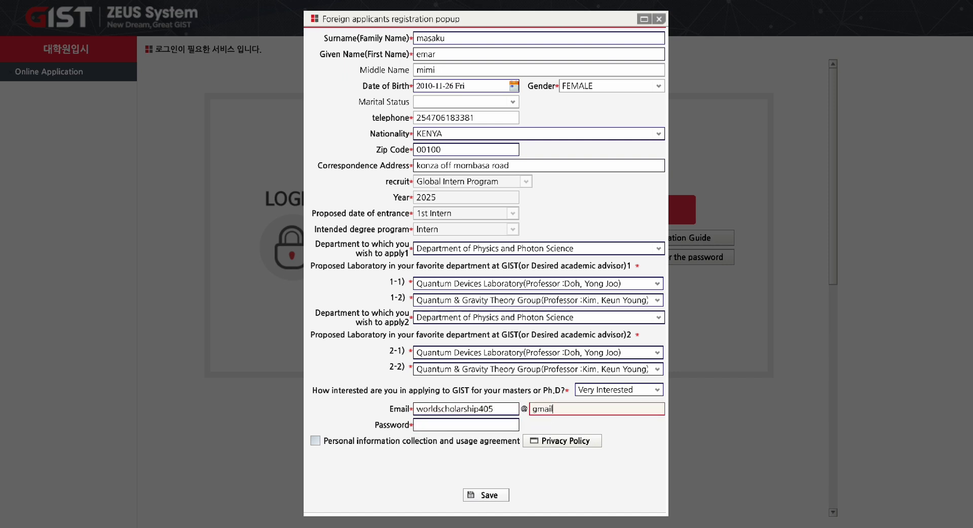
{"action": "type", "text": ".com"}
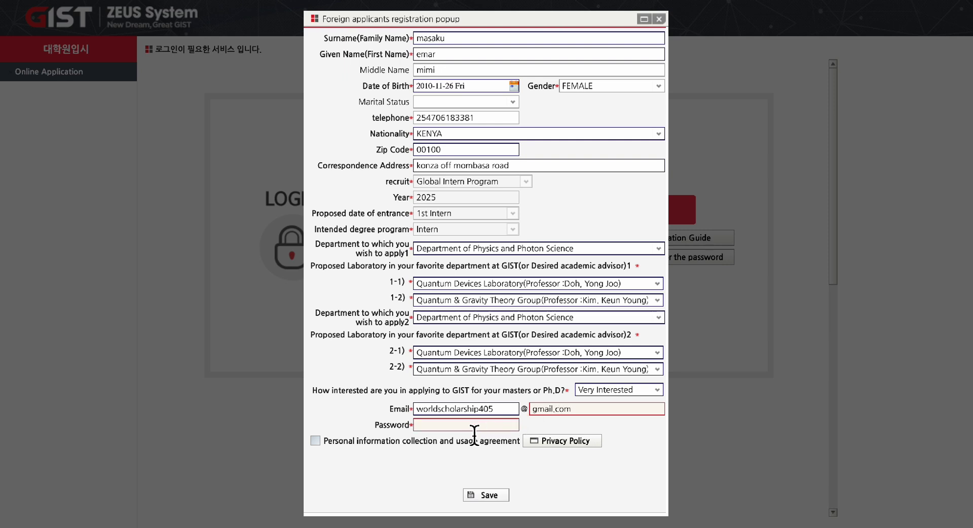
Set the account password and tick the personal information usage agreement.
{"action": "left_click", "coordinate": [470, 426]}
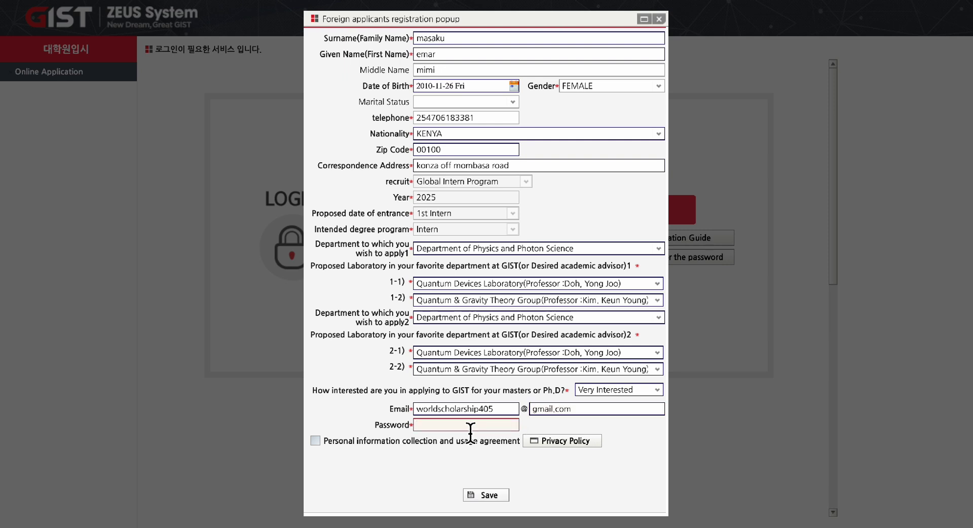
{"action": "type", "text": "••••••••"}
{"action": "key", "text": "BackSpace"}
{"action": "key", "text": "BackSpace"}
{"action": "key", "text": "BackSpace"}
{"action": "type", "text": "••••••••••"}
{"action": "left_click", "coordinate": [316, 440]}
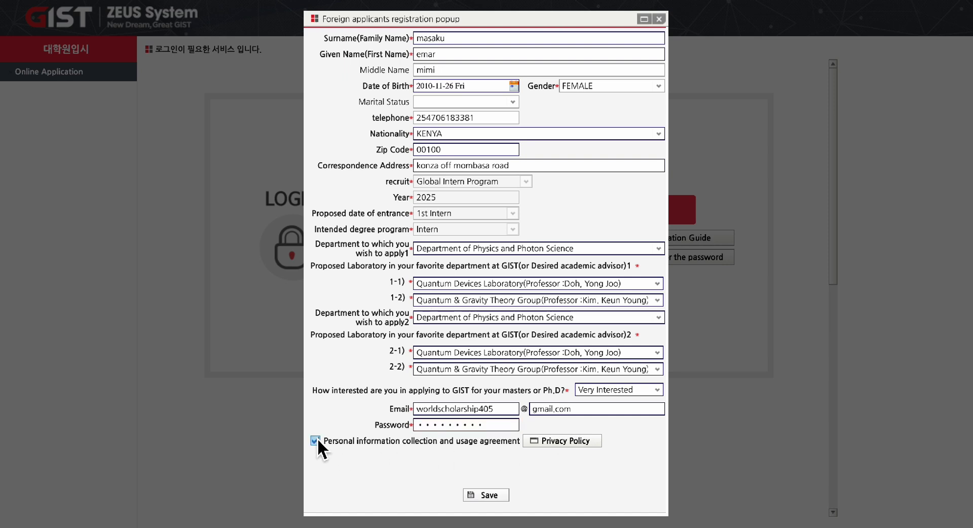
Read and agree to the Privacy Policy after the first save is blocked.
{"action": "left_click", "coordinate": [489, 495]}
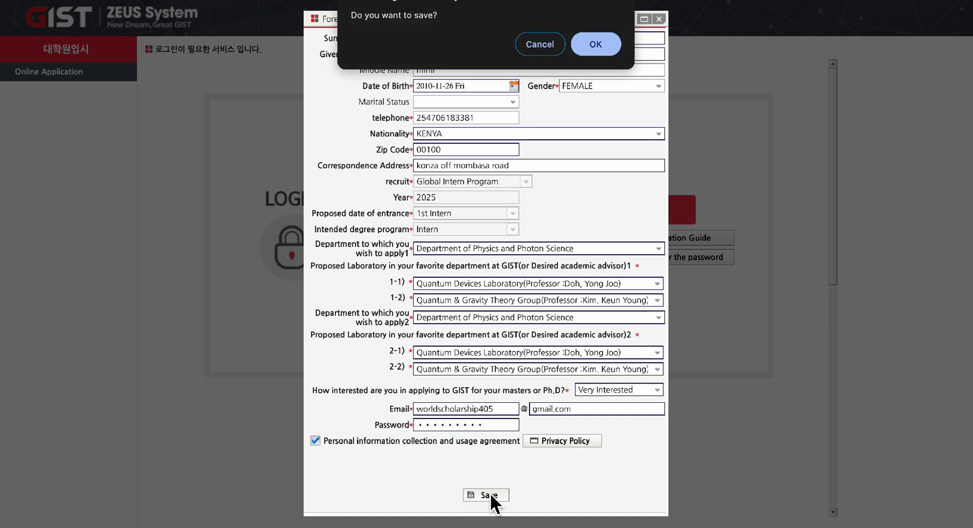
{"action": "left_click", "coordinate": [598, 44]}
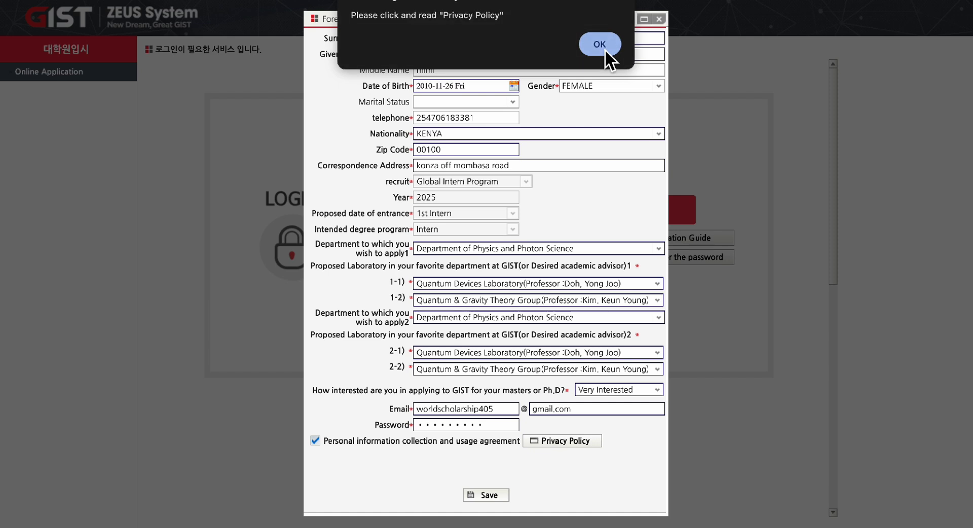
{"action": "left_click", "coordinate": [605, 50]}
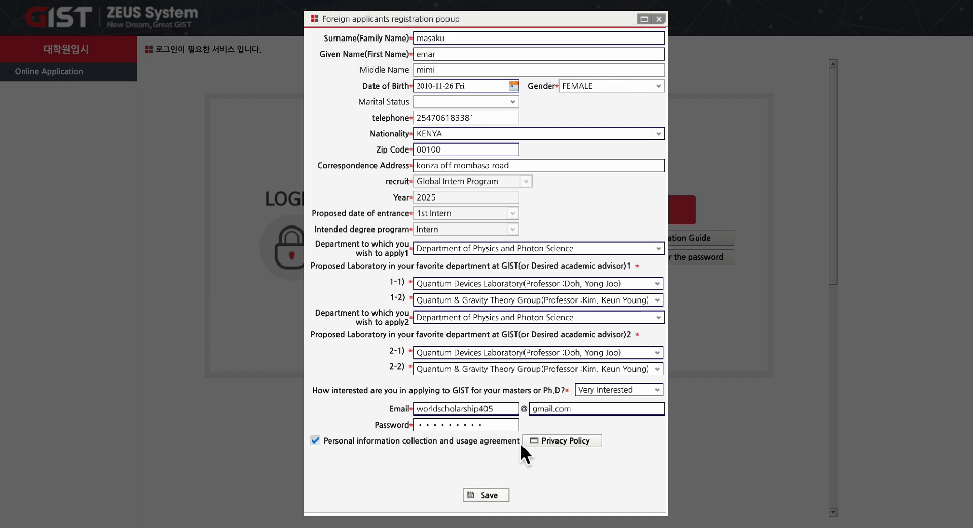
{"action": "left_click", "coordinate": [537, 440]}
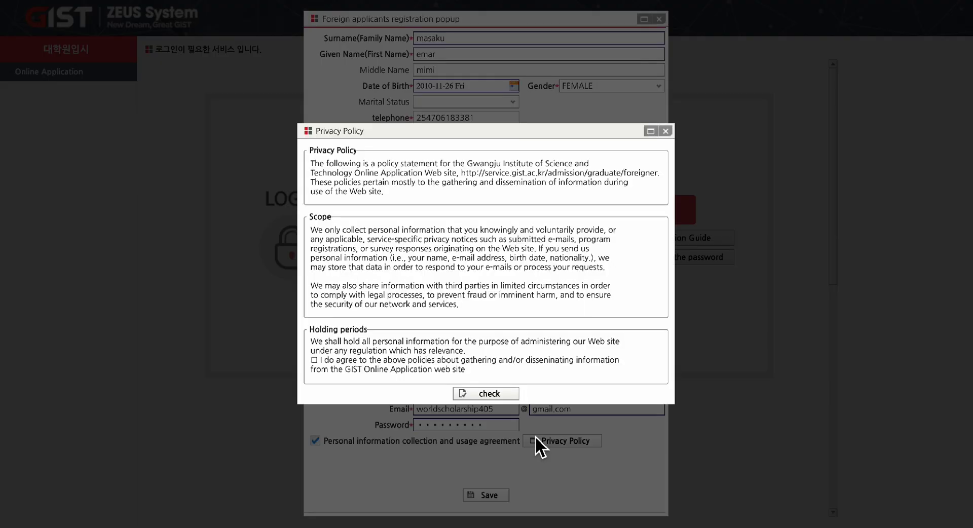
{"action": "left_click", "coordinate": [315, 360]}
{"action": "left_click", "coordinate": [509, 396]}
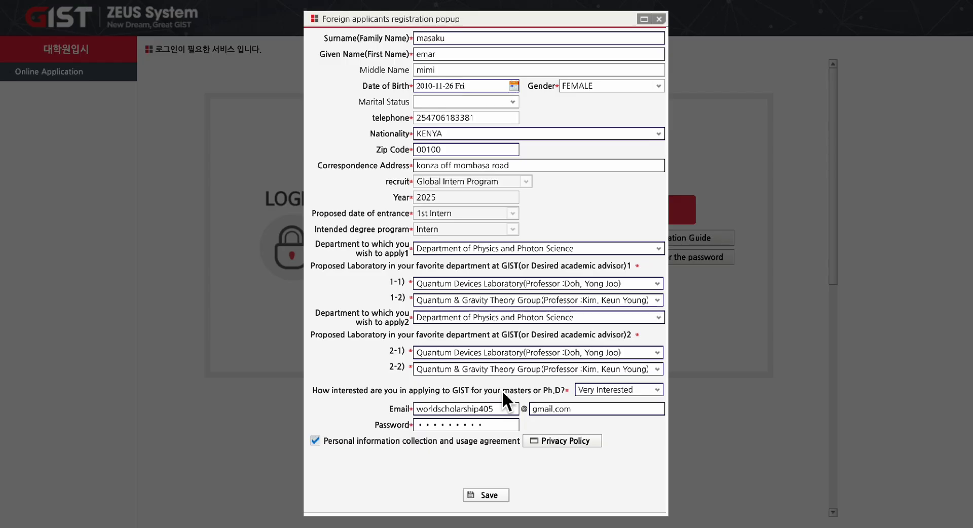
Save the registration again, confirm it, and answer the browser's save-password prompt.
{"action": "left_click", "coordinate": [495, 496]}
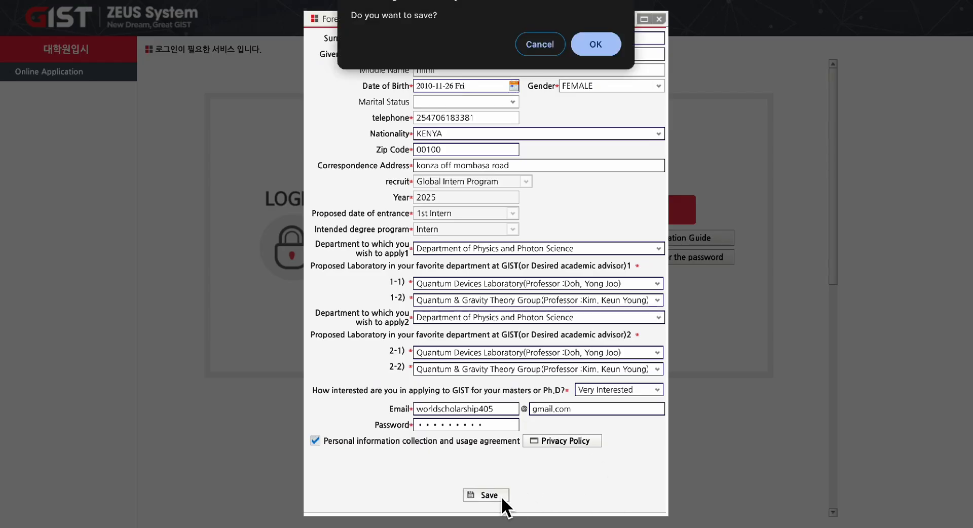
{"action": "left_click", "coordinate": [600, 43]}
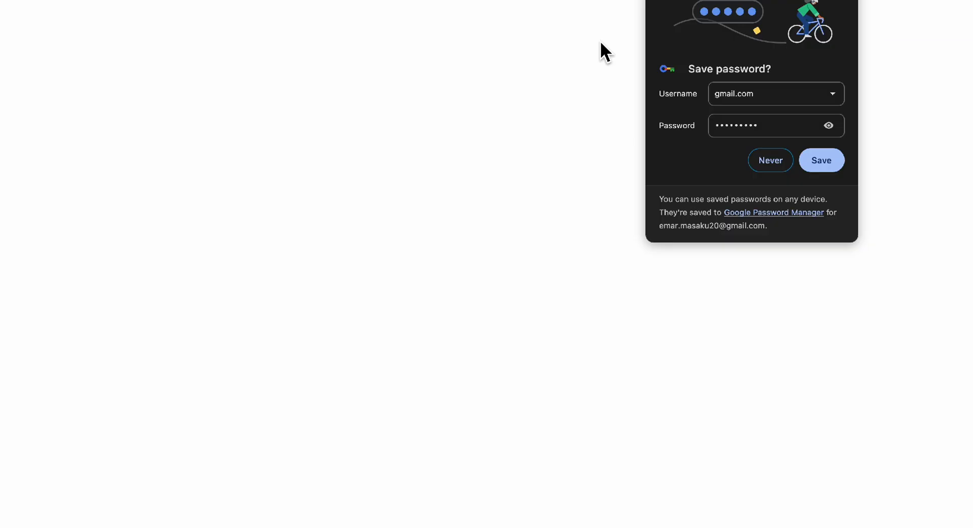
{"action": "left_click", "coordinate": [821, 160]}
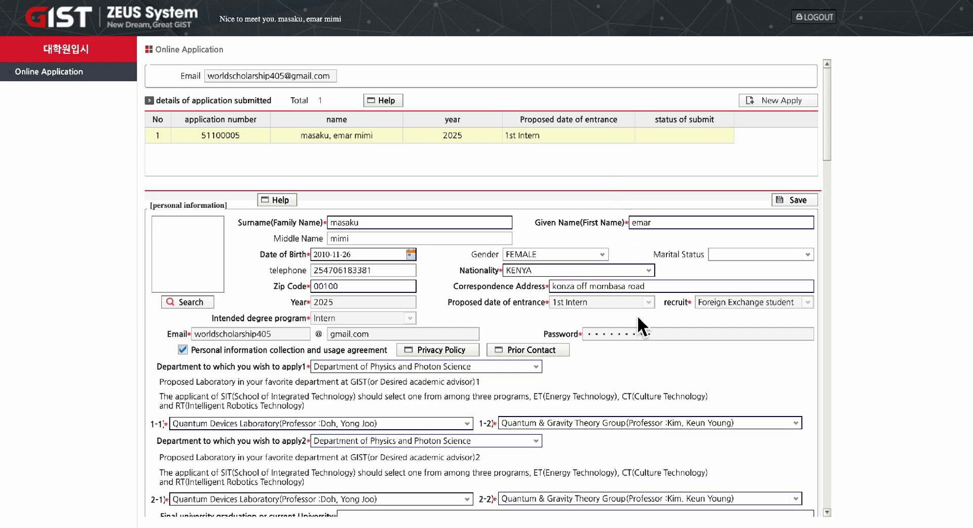
{"action": "scroll", "coordinate": [638, 315], "scroll_direction": "down", "scroll_amount": 2}
{"action": "scroll", "coordinate": [637, 315], "scroll_direction": "up", "scroll_amount": 2}
{"action": "scroll", "coordinate": [638, 318], "scroll_direction": "down", "scroll_amount": 7}
{"action": "scroll", "coordinate": [637, 318], "scroll_direction": "up", "scroll_amount": 5}
{"action": "scroll", "coordinate": [638, 317], "scroll_direction": "down", "scroll_amount": 1}
{"action": "scroll", "coordinate": [637, 315], "scroll_direction": "down", "scroll_amount": 2}
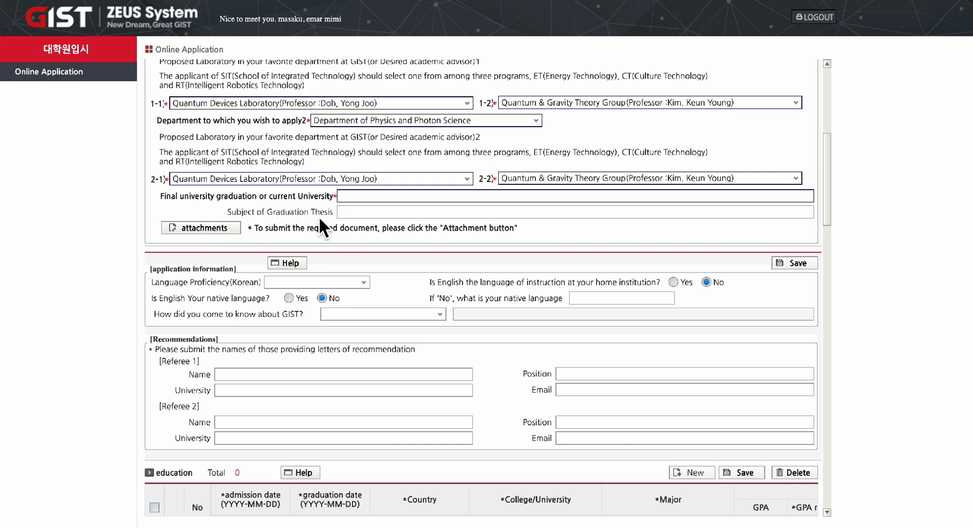
Enter the final university as Jomo Kenyatta University of Agriculture and Technology.
{"action": "left_click", "coordinate": [361, 197]}
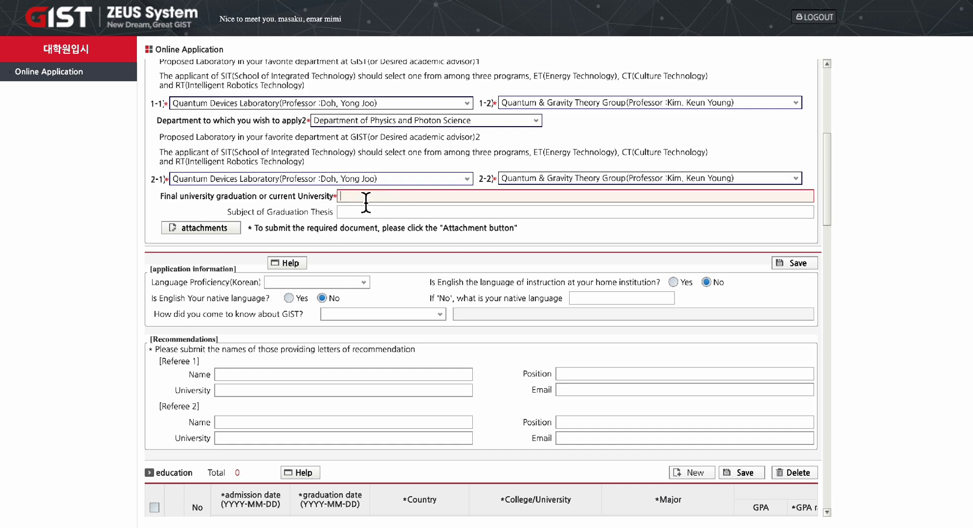
{"action": "type", "text": "Jk"}
{"action": "type", "text": "omo kenay"}
{"action": "type", "text": "atta uni"}
{"action": "type", "text": "versity"}
{"action": "type", "text": "of"}
{"action": "type", "text": " agricu"}
{"action": "type", "text": "l"}
{"action": "type", "text": "ture and t"}
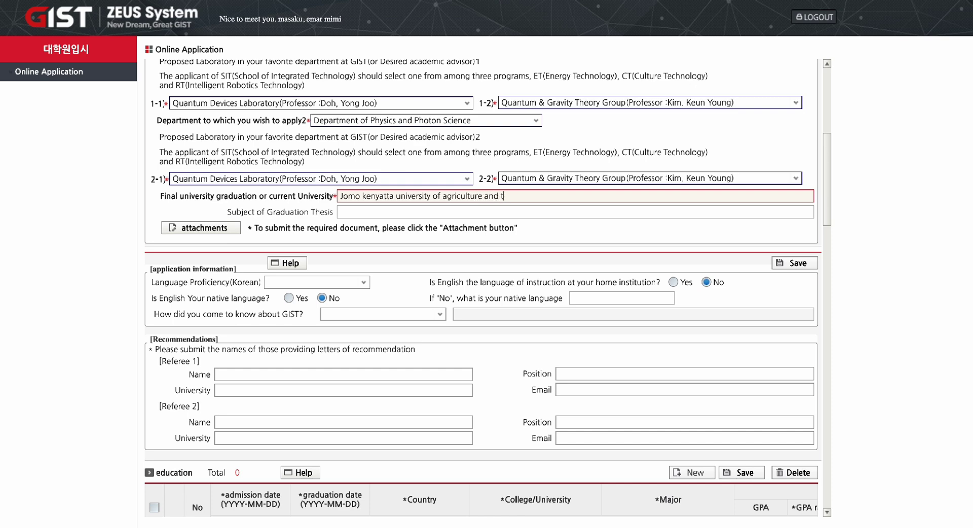
{"action": "type", "text": "echnology"}
Type the graduation thesis subject about detecting dark matter using quantum sensing.
{"action": "left_click", "coordinate": [362, 212]}
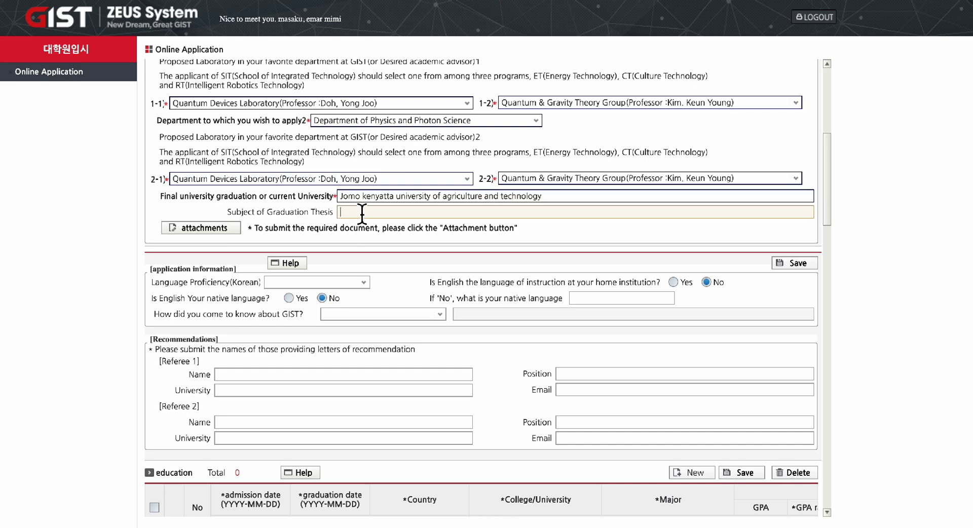
{"action": "type", "text": "detaction of dark matter using quat"}
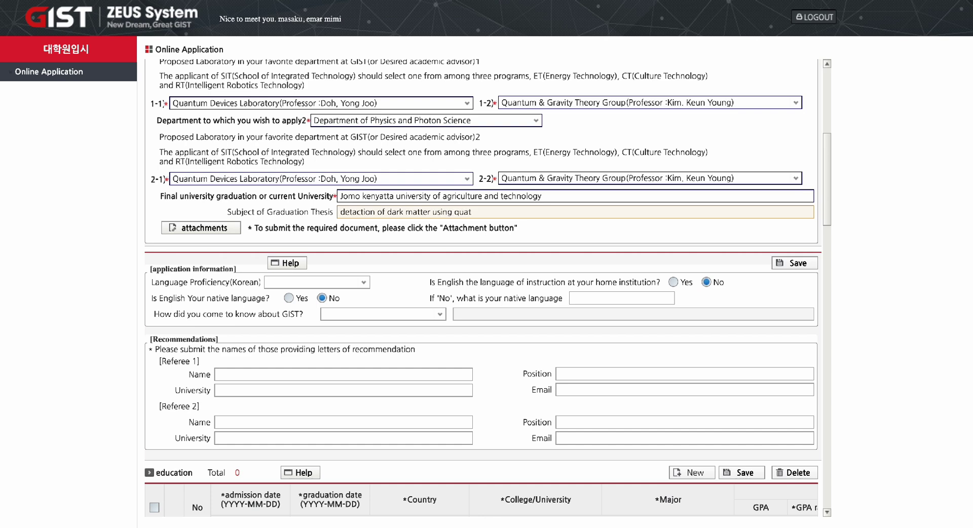
{"action": "key", "text": "BackSpace"}
{"action": "type", "text": "ntum sensing"}
Mark English as instruction language, enter 'swahili' as native language, and choose From Internet.
{"action": "left_click", "coordinate": [674, 282]}
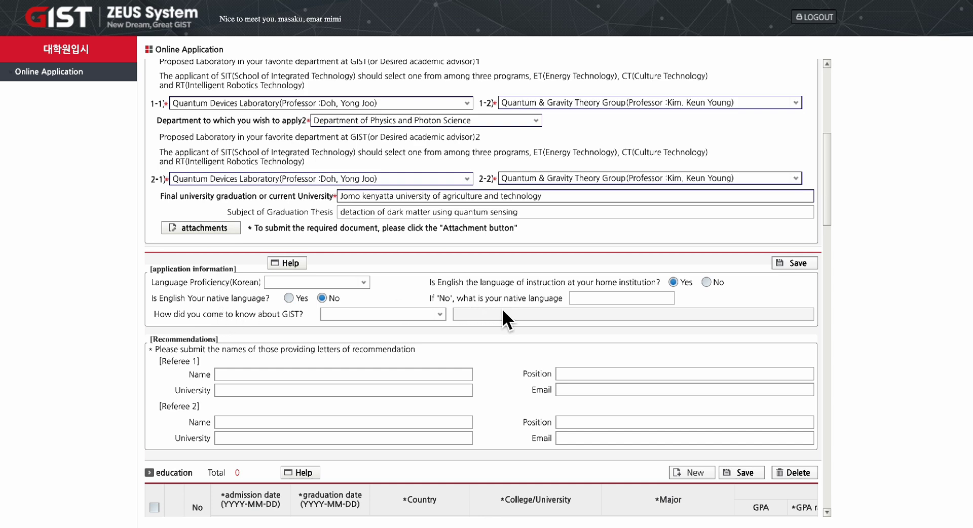
{"action": "left_click", "coordinate": [589, 298]}
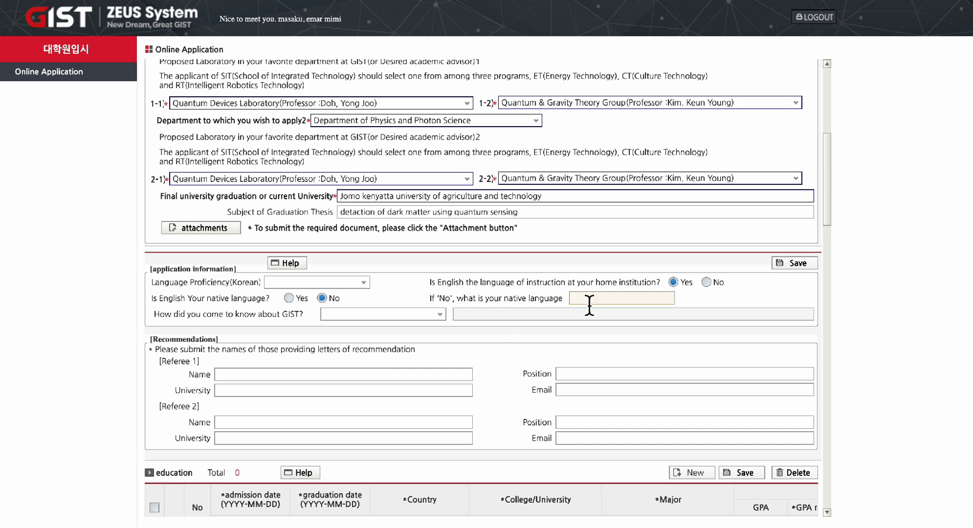
{"action": "type", "text": "swahili"}
{"action": "left_click", "coordinate": [440, 315]}
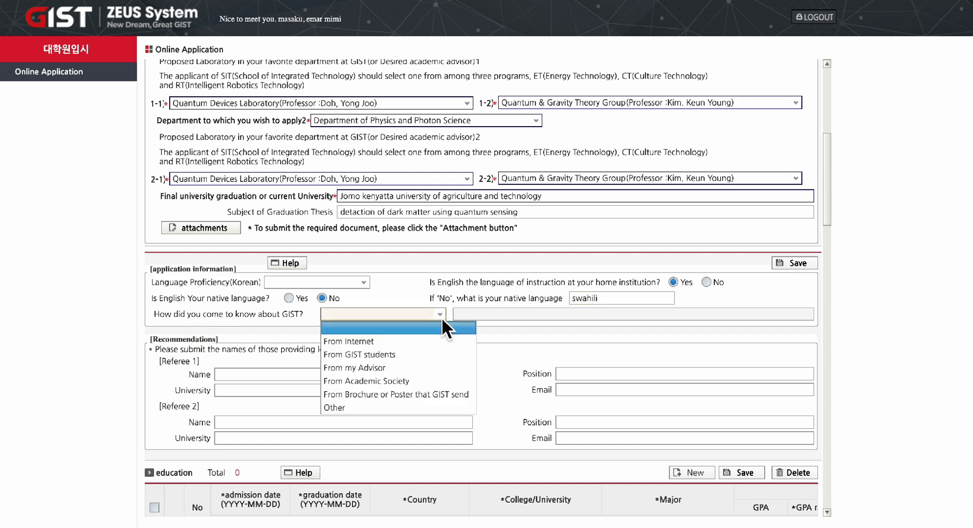
{"action": "left_click", "coordinate": [407, 342]}
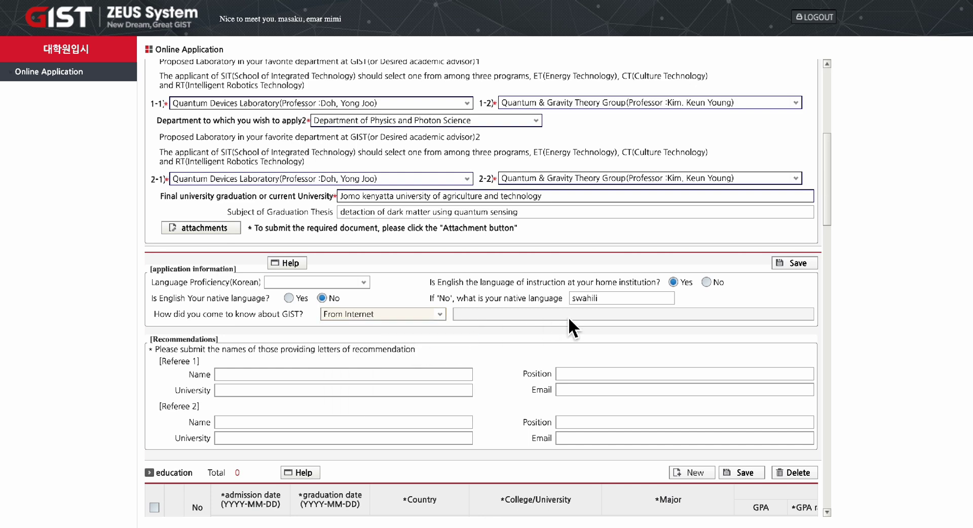
{"action": "scroll", "coordinate": [402, 393], "scroll_direction": "down", "scroll_amount": 3}
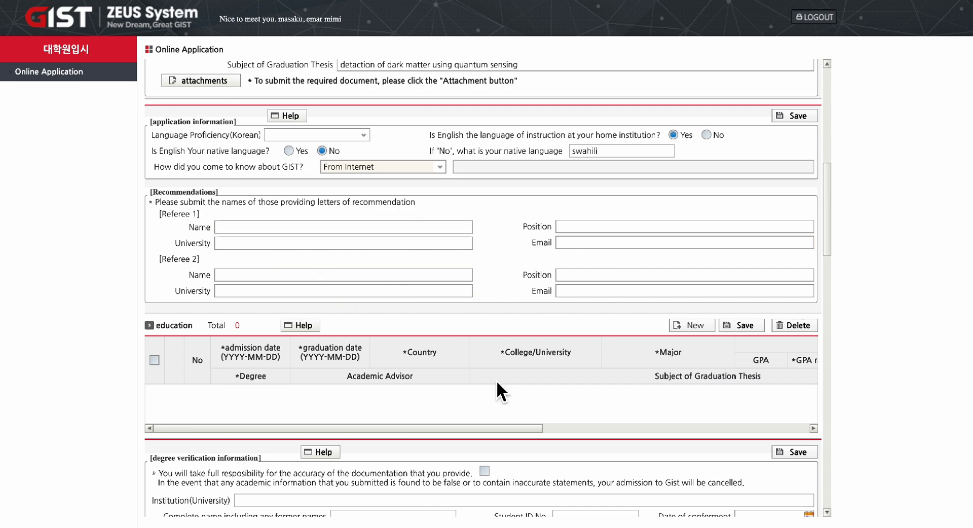
{"action": "scroll", "coordinate": [497, 381], "scroll_direction": "down", "scroll_amount": 3}
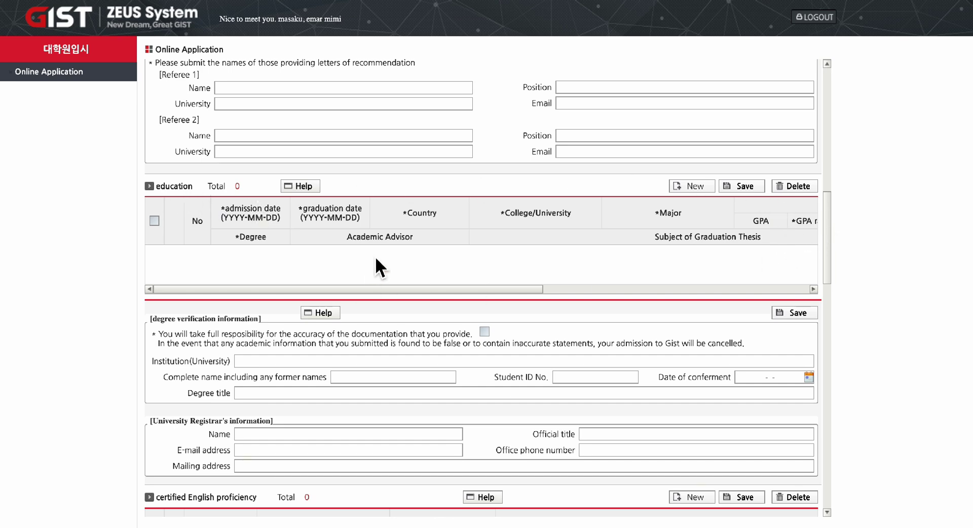
{"action": "scroll", "coordinate": [736, 245], "scroll_direction": "right", "scroll_amount": 6}
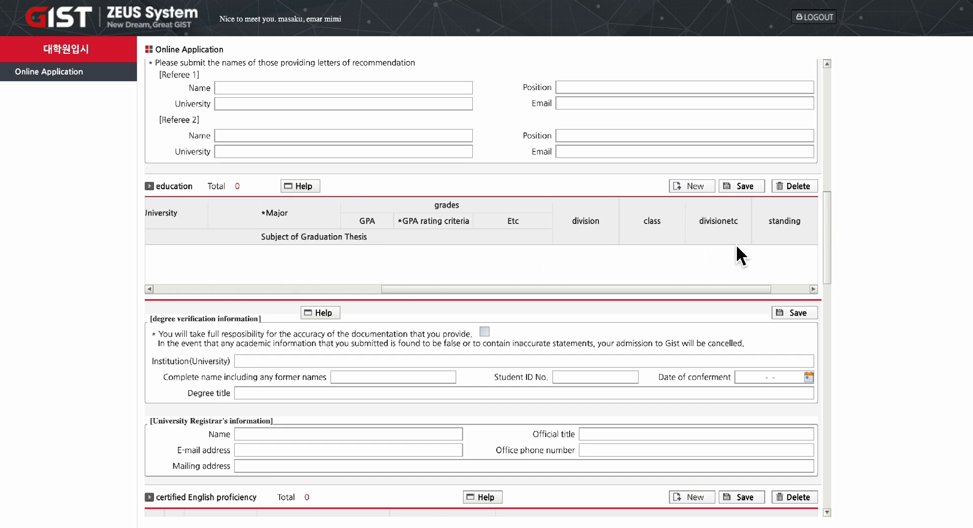
{"action": "scroll", "coordinate": [587, 251], "scroll_direction": "left", "scroll_amount": 6}
{"action": "scroll", "coordinate": [583, 324], "scroll_direction": "down", "scroll_amount": 1}
{"action": "scroll", "coordinate": [581, 342], "scroll_direction": "down", "scroll_amount": 2}
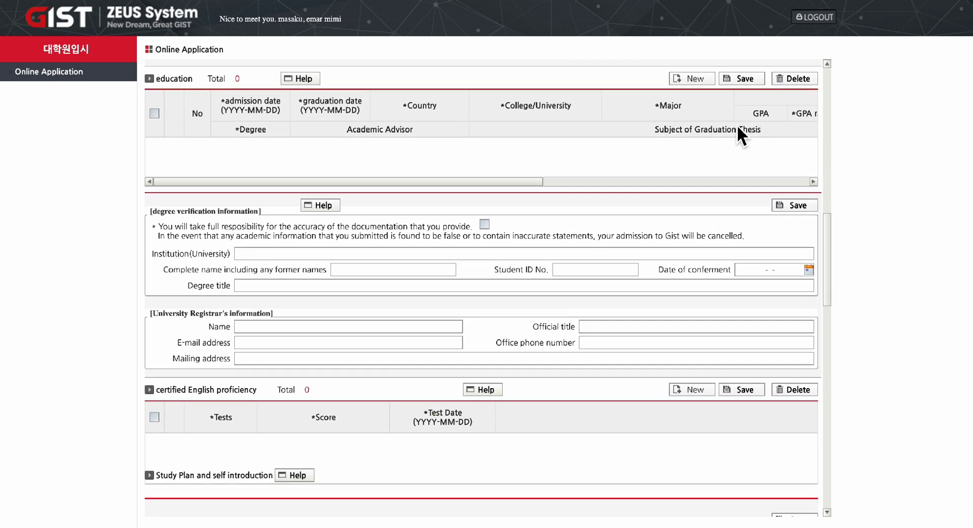
{"action": "scroll", "coordinate": [759, 188], "scroll_direction": "up", "scroll_amount": 12}
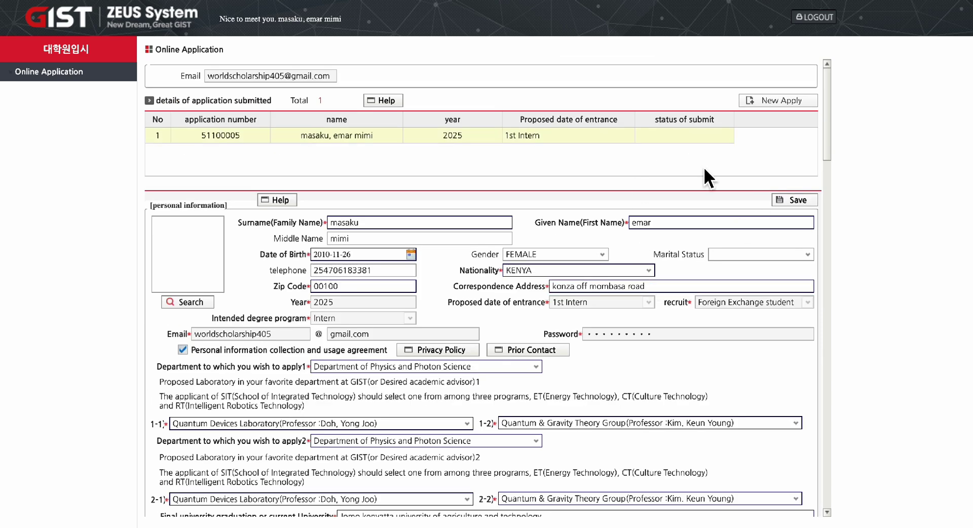
Save the application form and then the personal information section, confirming OK each time.
{"action": "left_click", "coordinate": [800, 200]}
{"action": "left_click", "coordinate": [593, 43]}
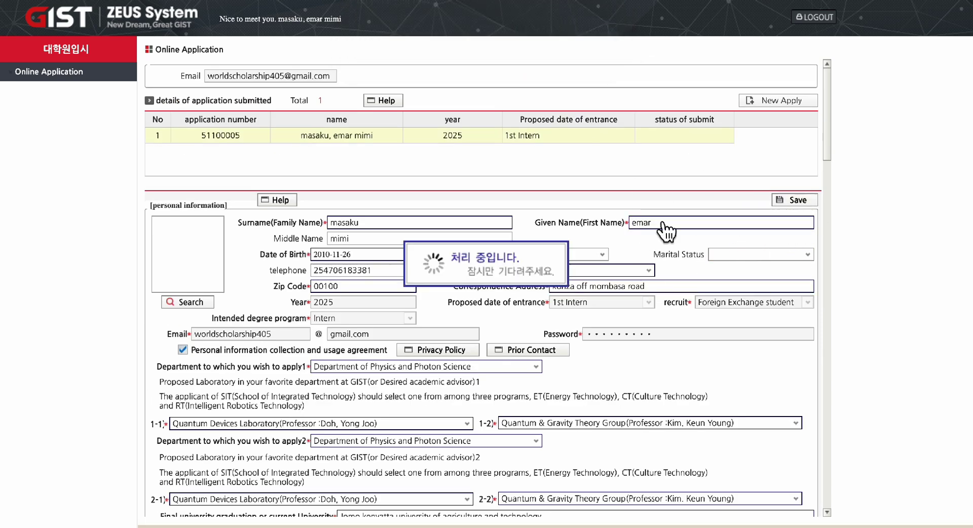
{"action": "scroll", "coordinate": [657, 213], "scroll_direction": "down", "scroll_amount": 10}
{"action": "scroll", "coordinate": [655, 212], "scroll_direction": "up", "scroll_amount": 9}
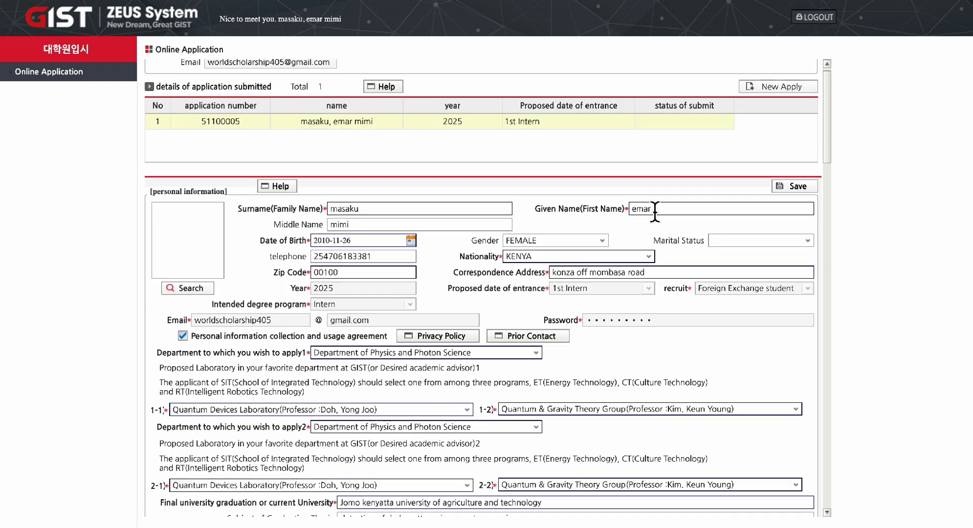
{"action": "scroll", "coordinate": [655, 212], "scroll_direction": "down", "scroll_amount": 10}
{"action": "scroll", "coordinate": [655, 243], "scroll_direction": "up", "scroll_amount": 5}
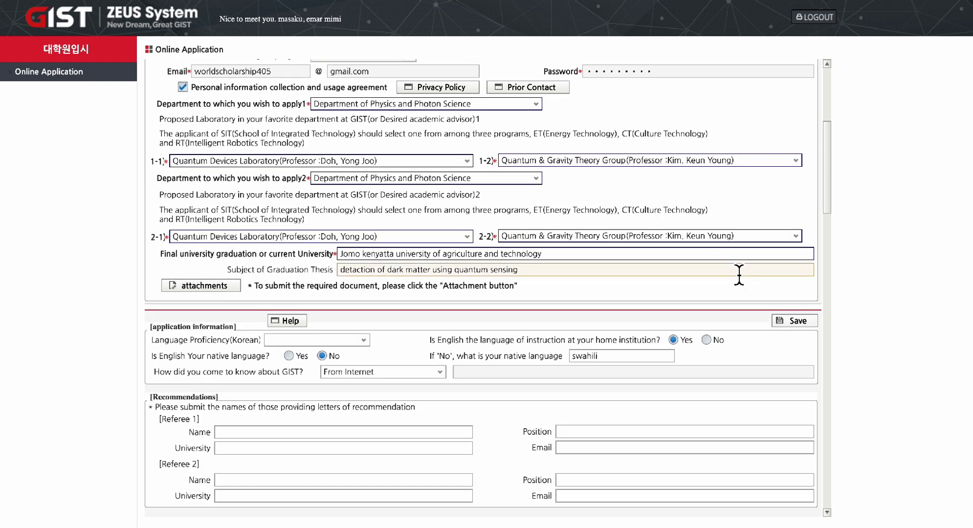
{"action": "left_click", "coordinate": [793, 321]}
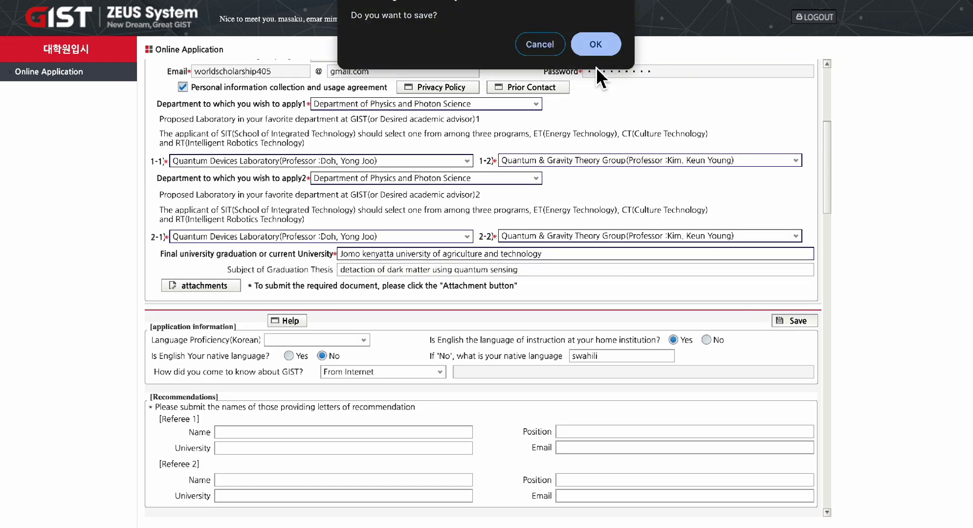
{"action": "left_click", "coordinate": [599, 51]}
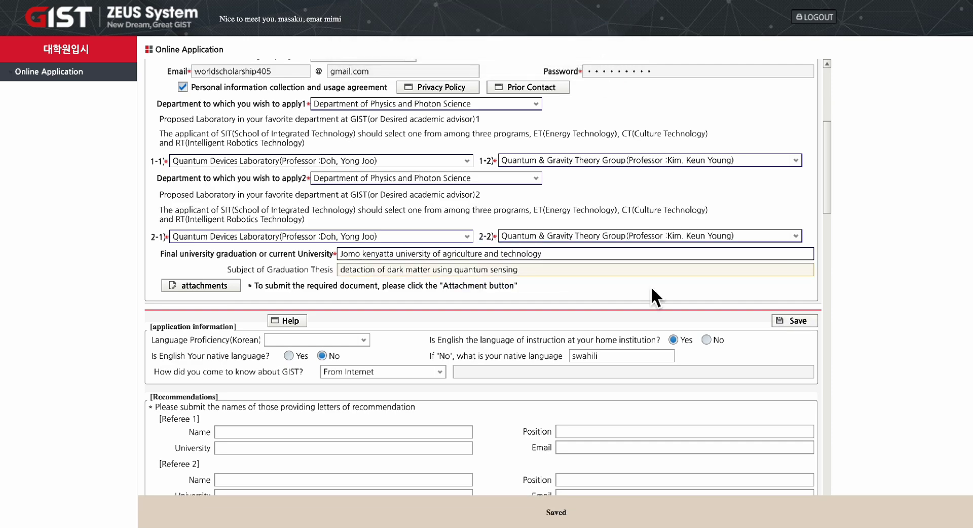
{"action": "scroll", "coordinate": [654, 306], "scroll_direction": "down", "scroll_amount": 10}
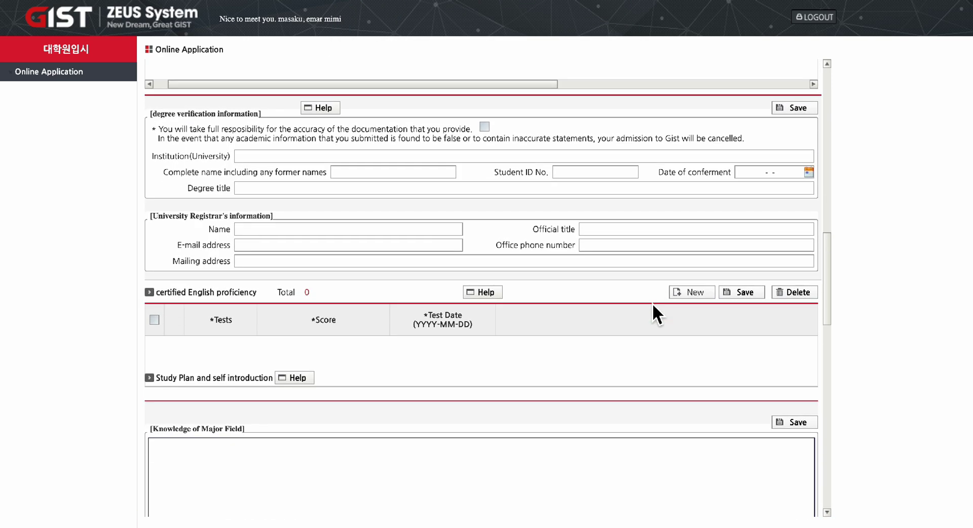
Write 'use chatgpt and internet sources to get more information…' in the Knowledge of Major Field box.
{"action": "scroll", "coordinate": [653, 306], "scroll_direction": "down", "scroll_amount": 5}
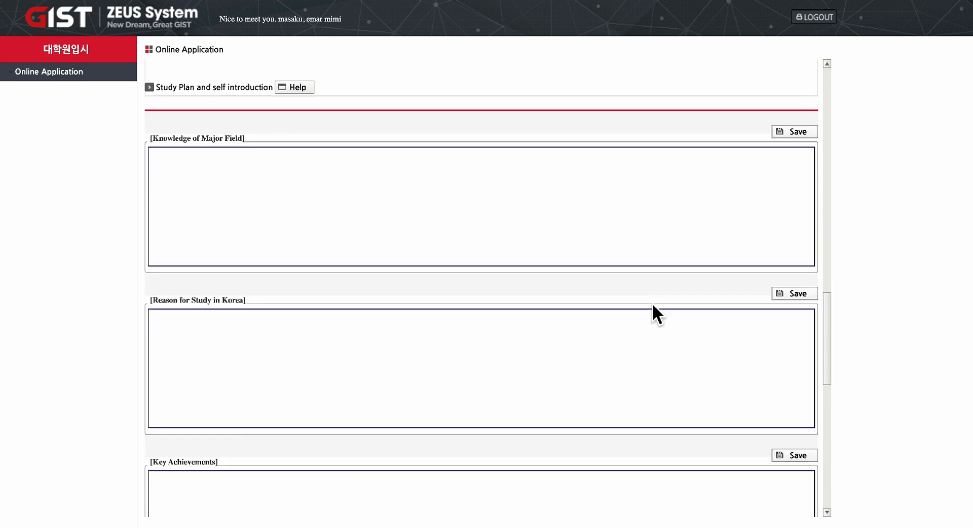
{"action": "scroll", "coordinate": [525, 277], "scroll_direction": "down", "scroll_amount": 1}
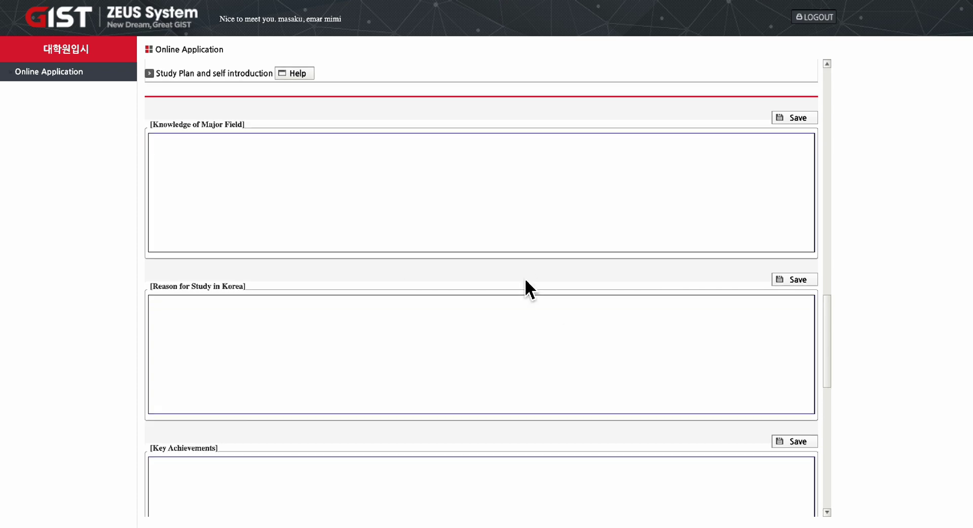
{"action": "scroll", "coordinate": [525, 278], "scroll_direction": "down", "scroll_amount": 2}
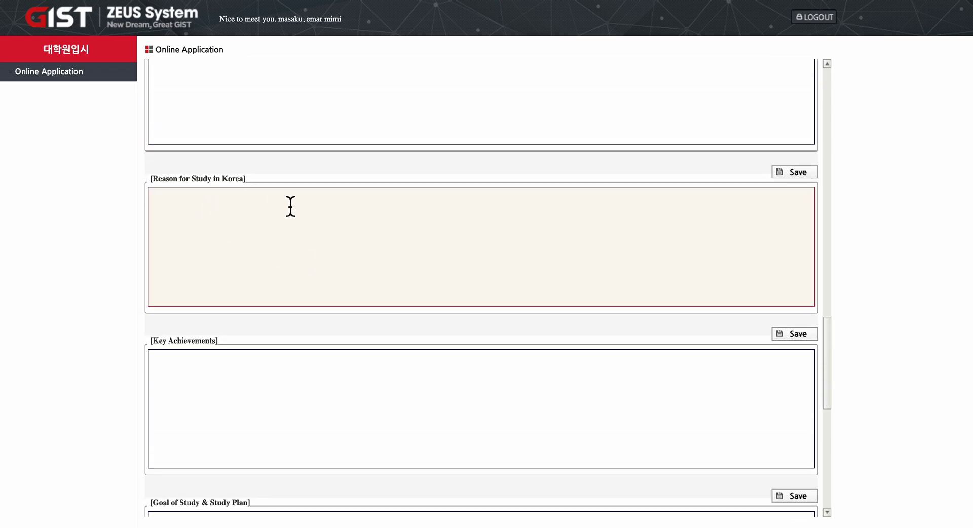
{"action": "scroll", "coordinate": [457, 384], "scroll_direction": "down", "scroll_amount": 1}
{"action": "scroll", "coordinate": [457, 384], "scroll_direction": "up", "scroll_amount": 3}
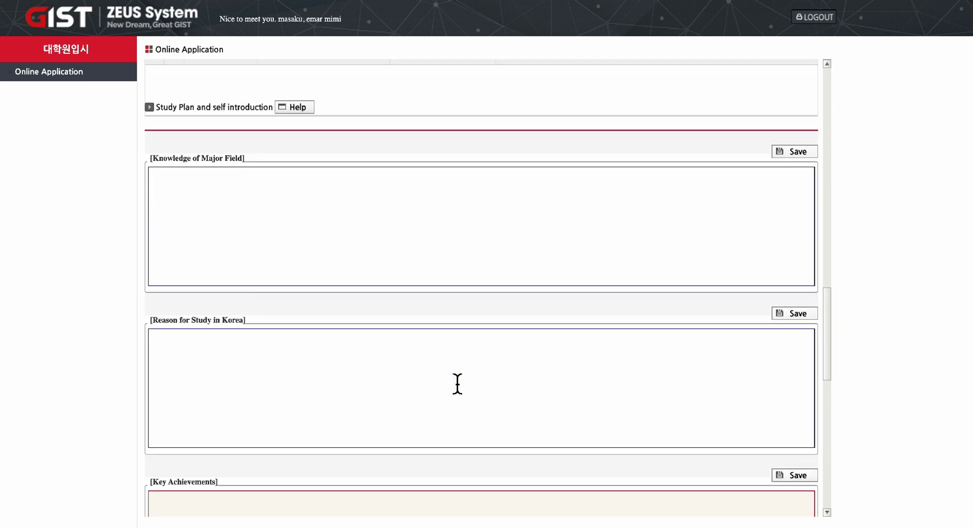
{"action": "left_click", "coordinate": [200, 200]}
{"action": "type", "text": "use"}
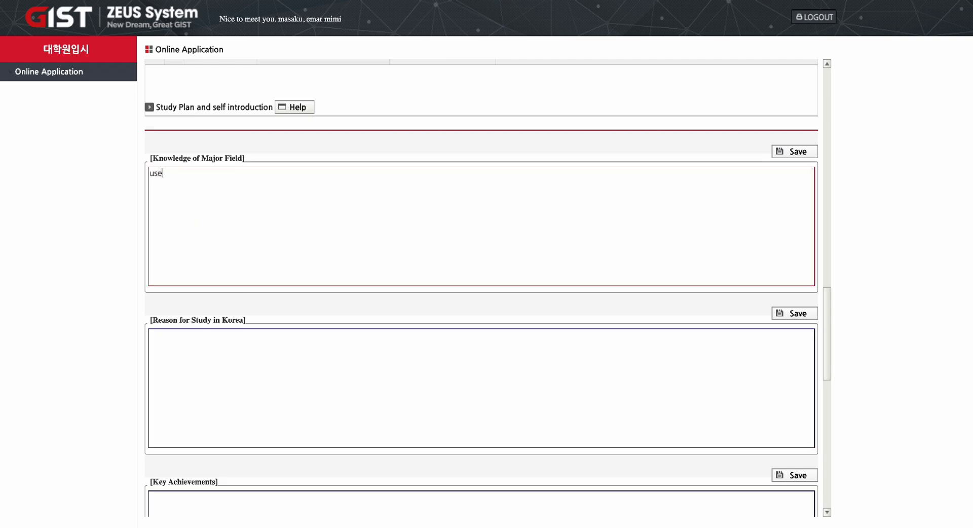
{"action": "type", "text": " chatgpt and internet sourc"}
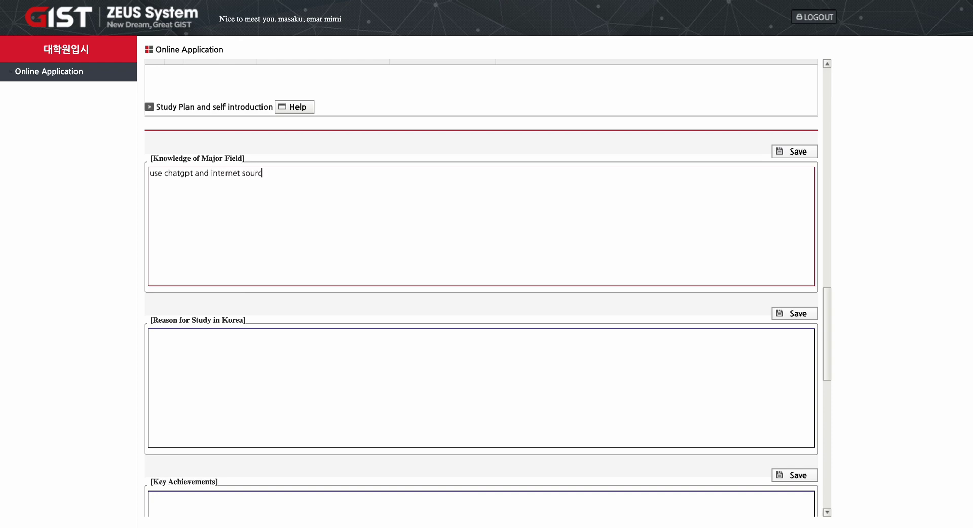
{"action": "type", "text": "es to get more information, if you have problem chek"}
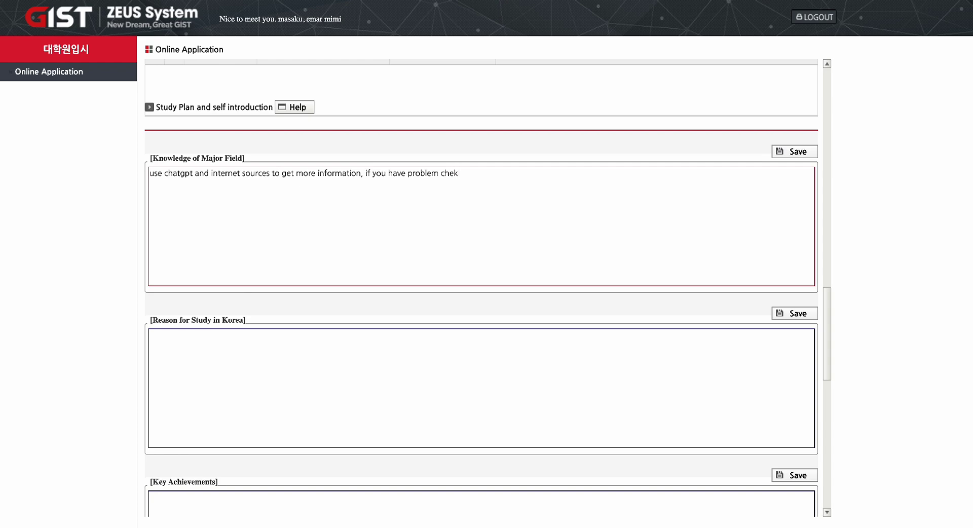
{"action": "key", "text": "BackSpace"}
{"action": "type", "text": "ck me out we will review together"}
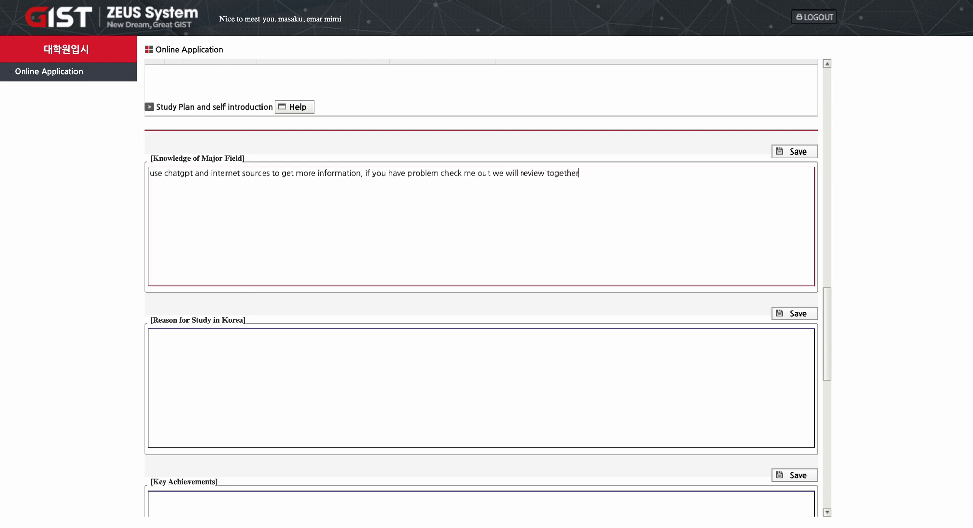
{"action": "type", "text": ". don't forget to subscribe okay?"}
Type an opening line introducing the applicant by name into the Self Introduction box.
{"action": "scroll", "coordinate": [560, 329], "scroll_direction": "down", "scroll_amount": 10}
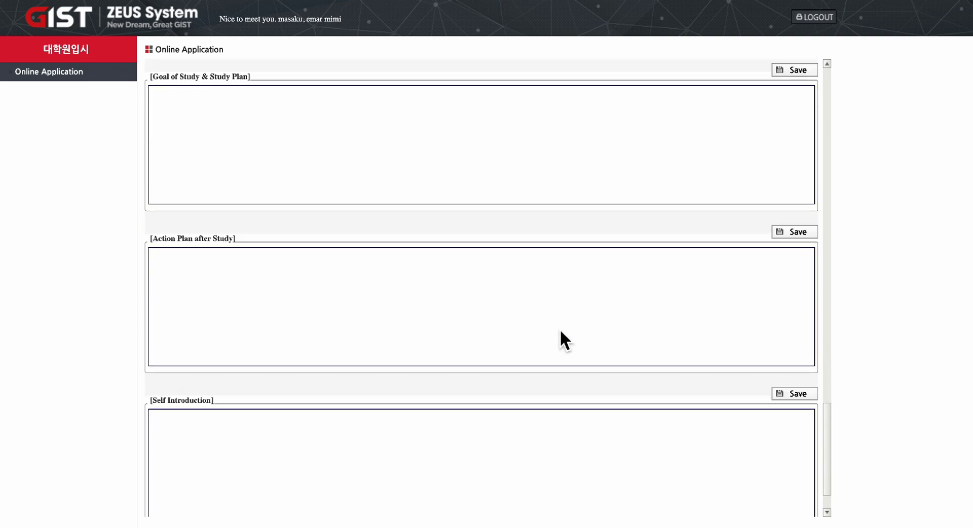
{"action": "scroll", "coordinate": [560, 328], "scroll_direction": "up", "scroll_amount": 3}
{"action": "scroll", "coordinate": [485, 243], "scroll_direction": "down", "scroll_amount": 4}
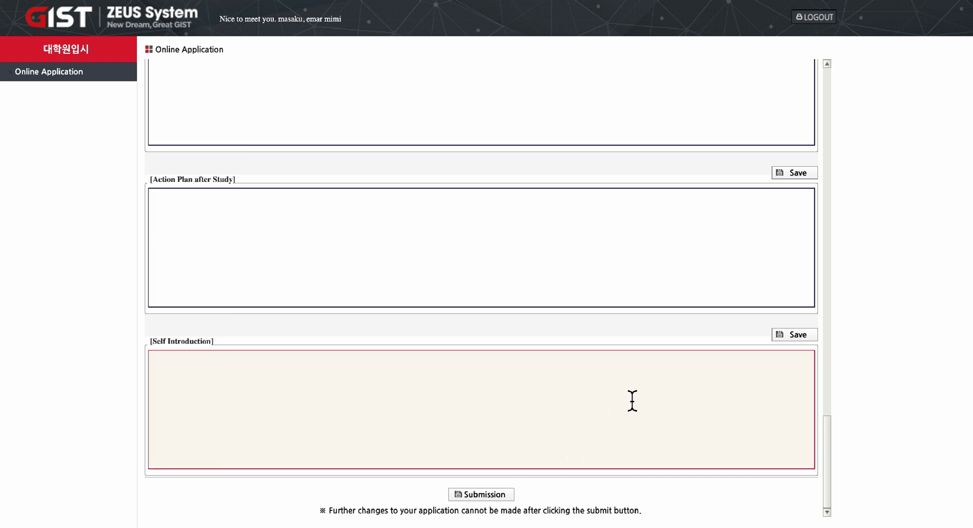
{"action": "scroll", "coordinate": [632, 401], "scroll_direction": "up", "scroll_amount": 13}
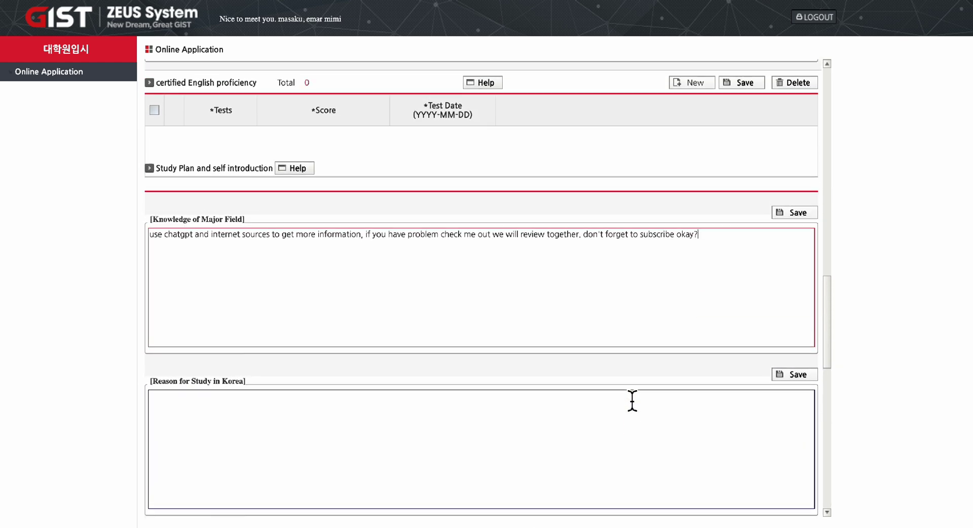
{"action": "scroll", "coordinate": [632, 400], "scroll_direction": "down", "scroll_amount": 13}
{"action": "scroll", "coordinate": [633, 401], "scroll_direction": "up", "scroll_amount": 3}
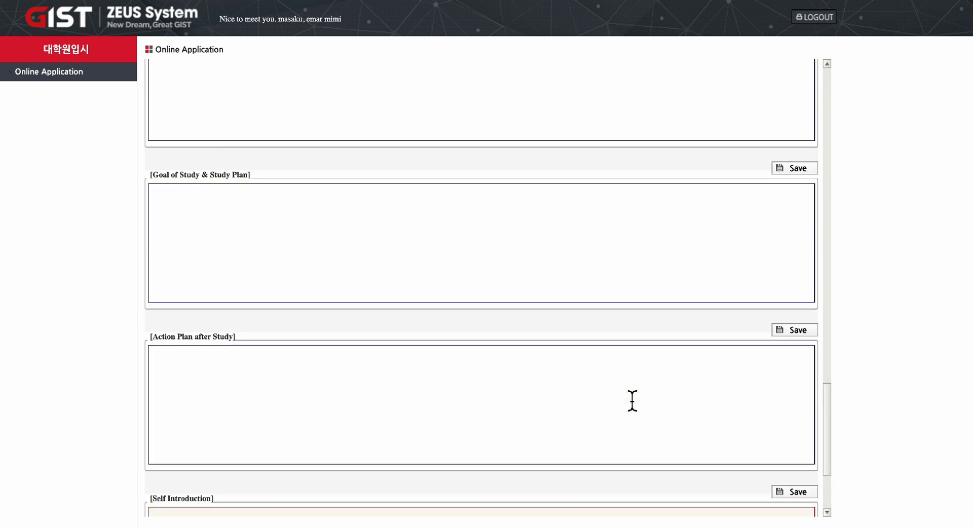
{"action": "scroll", "coordinate": [632, 401], "scroll_direction": "down", "scroll_amount": 3}
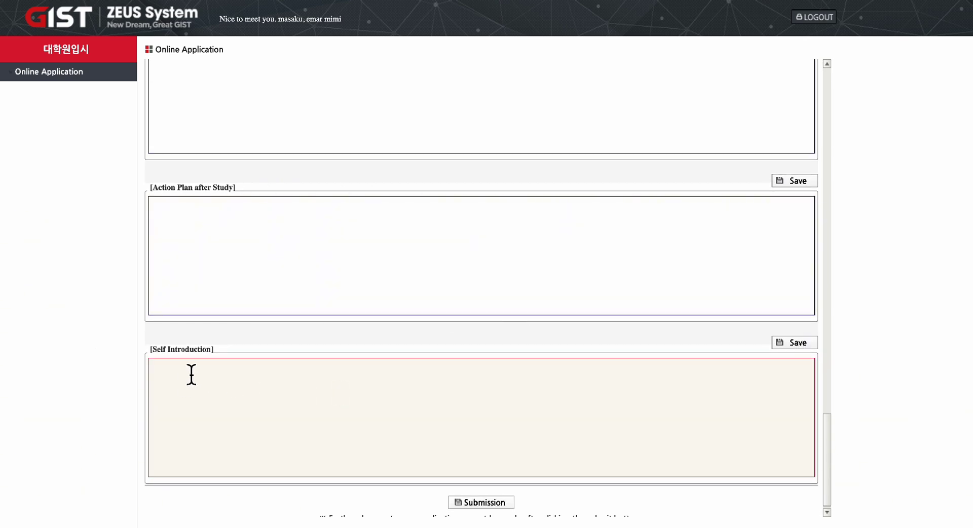
{"action": "left_click", "coordinate": [161, 373]}
{"action": "type", "text": "am"}
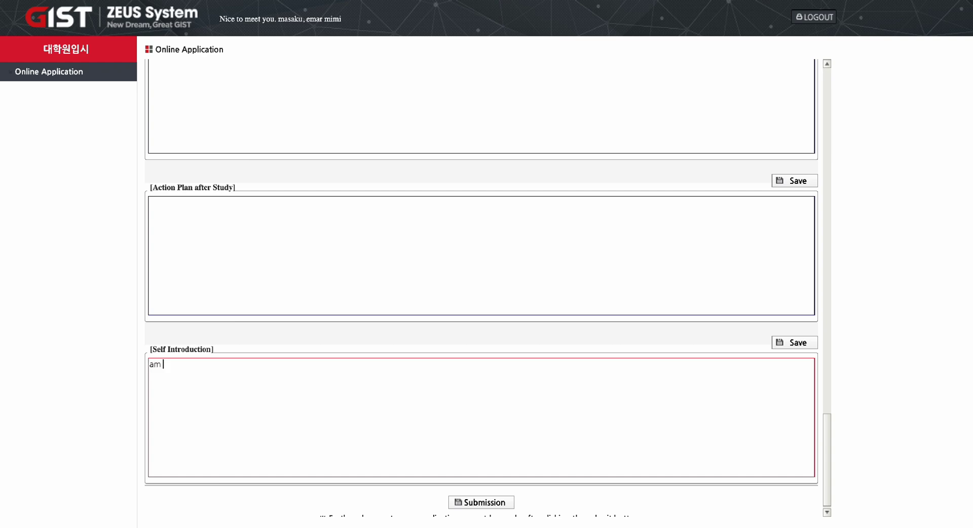
Scroll back up the form to the Reason for Study in Korea box.
{"action": "scroll", "coordinate": [327, 284], "scroll_direction": "up", "scroll_amount": 3}
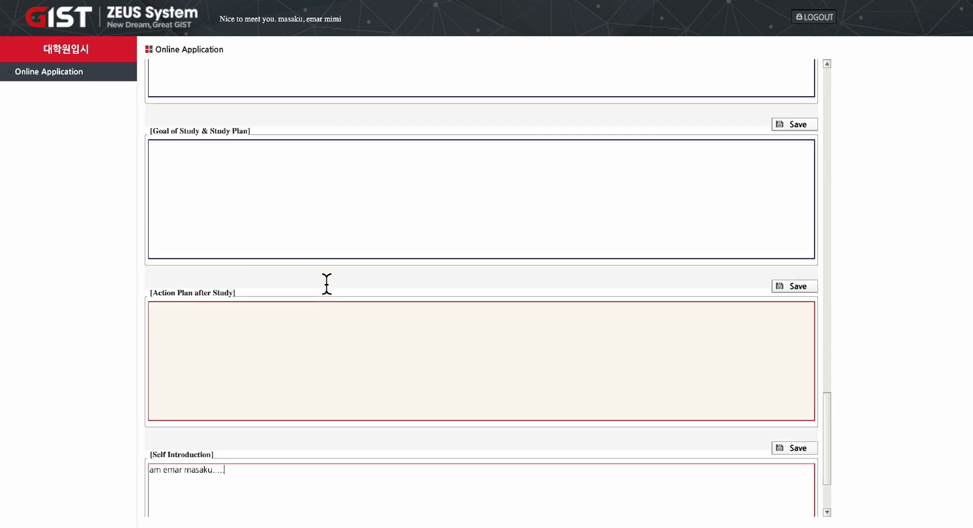
{"action": "scroll", "coordinate": [327, 284], "scroll_direction": "up", "scroll_amount": 3}
{"action": "scroll", "coordinate": [298, 350], "scroll_direction": "up", "scroll_amount": 3}
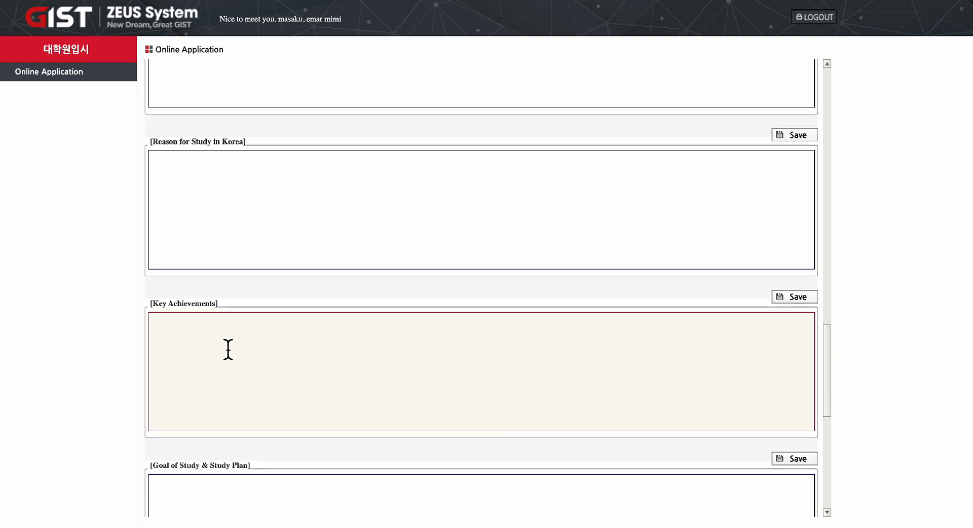
{"action": "scroll", "coordinate": [383, 261], "scroll_direction": "up", "scroll_amount": 5}
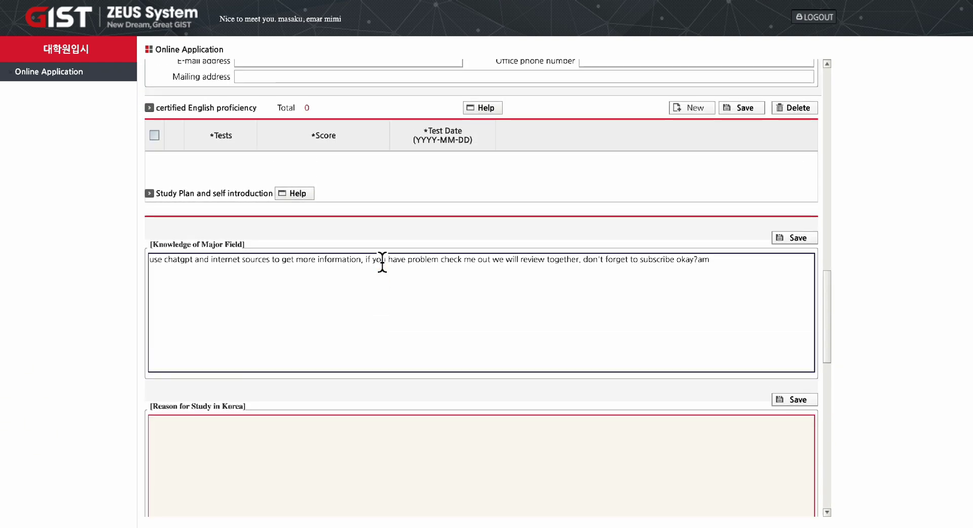
{"action": "scroll", "coordinate": [384, 277], "scroll_direction": "up", "scroll_amount": 2}
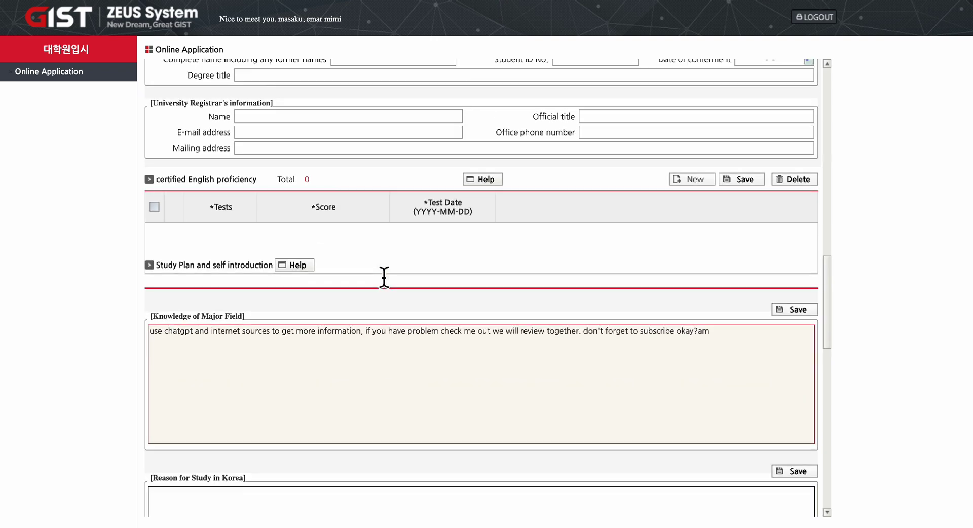
{"action": "scroll", "coordinate": [384, 277], "scroll_direction": "up", "scroll_amount": 1}
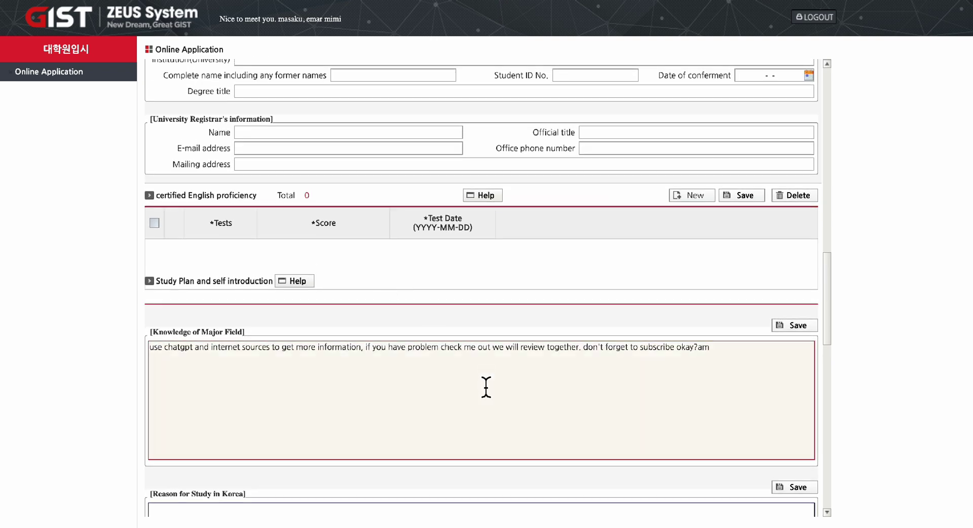
{"action": "scroll", "coordinate": [727, 374], "scroll_direction": "up", "scroll_amount": 2}
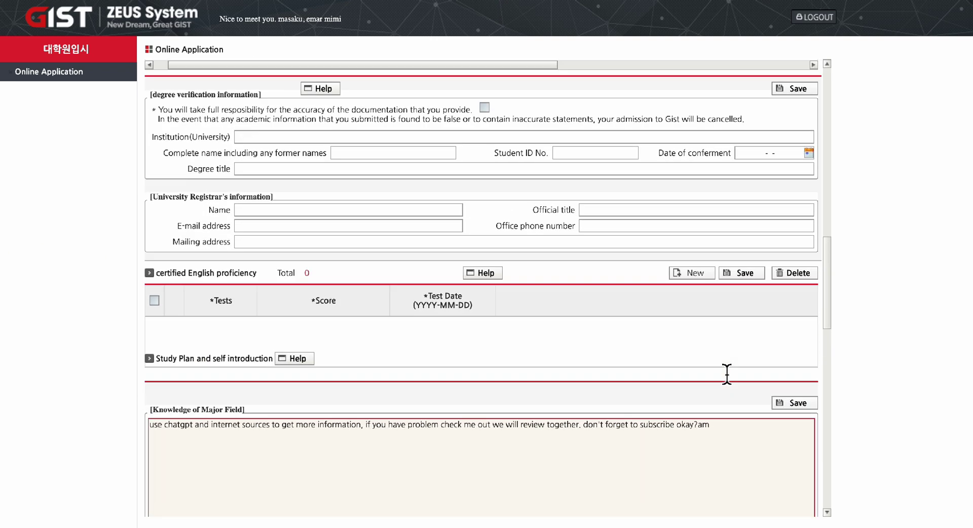
{"action": "scroll", "coordinate": [726, 374], "scroll_direction": "down", "scroll_amount": 10}
Enter 'remember my email is' plus the applicant's e-mail address in the Reason for Study in Korea box, fixing typos.
{"action": "left_click", "coordinate": [252, 212]}
{"action": "type", "text": "m"}
{"action": "key", "text": "BackSpace"}
{"action": "type", "text": "remen"}
{"action": "type", "text": "ber"}
{"action": "key", "text": "BackSpace"}
{"action": "key", "text": "BackSpace"}
{"action": "type", "text": "mber "}
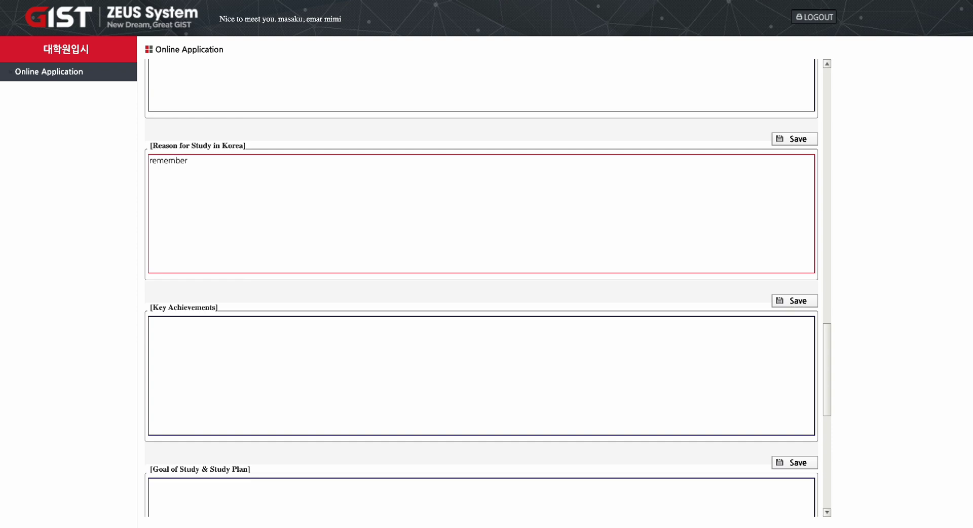
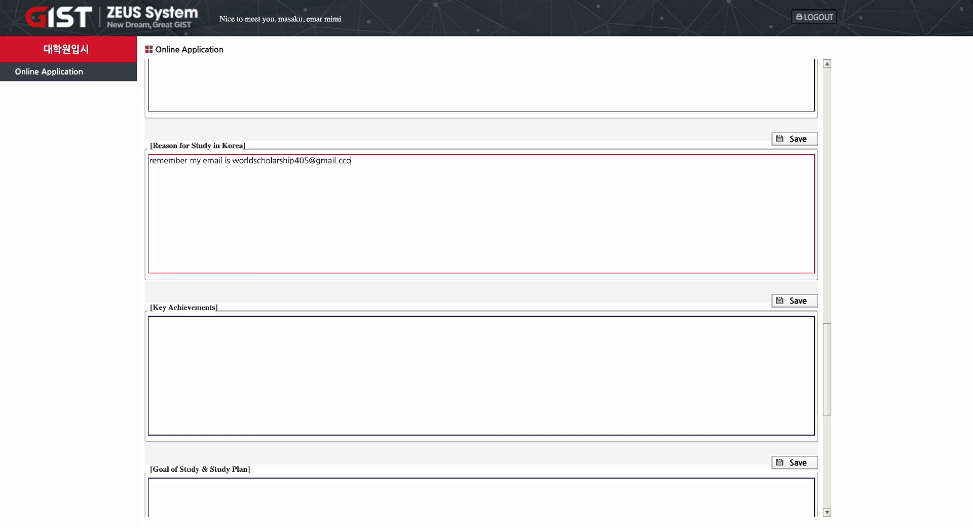